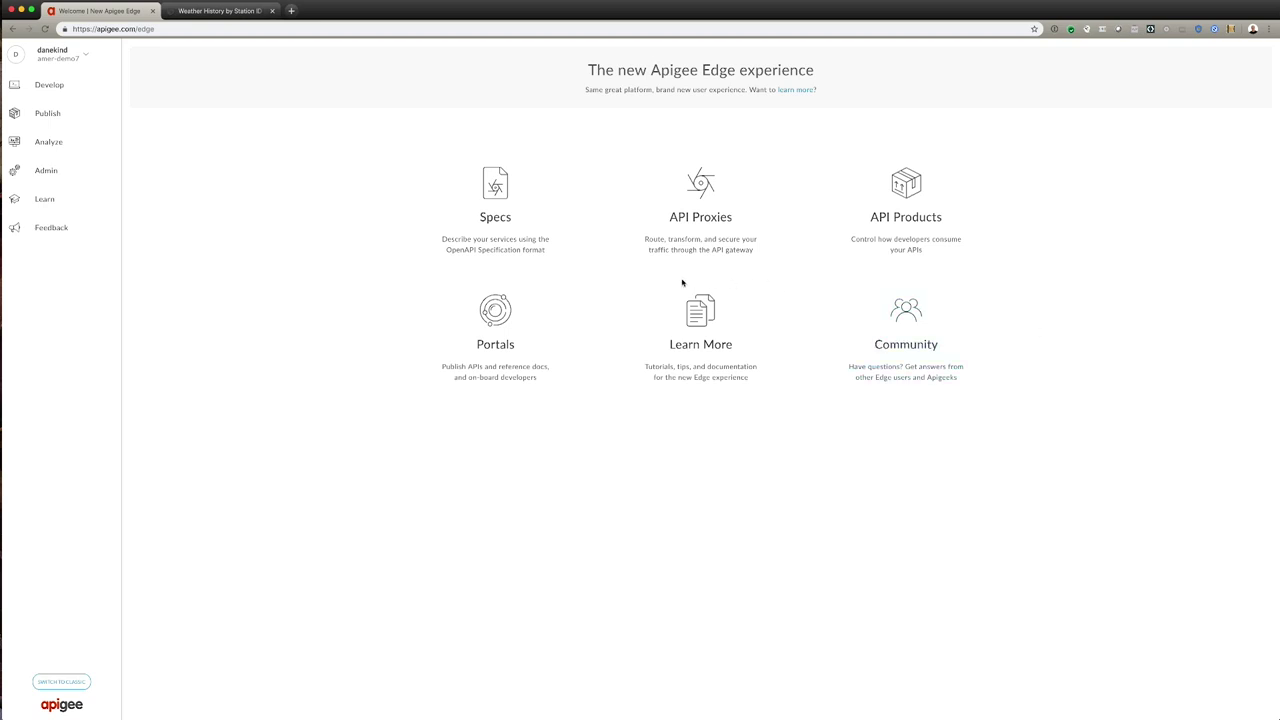
Open the Weather History API spec and review its OpenAPI source and the documentation of its stations endpoint.
{"action": "left_click", "coordinate": [516, 210]}
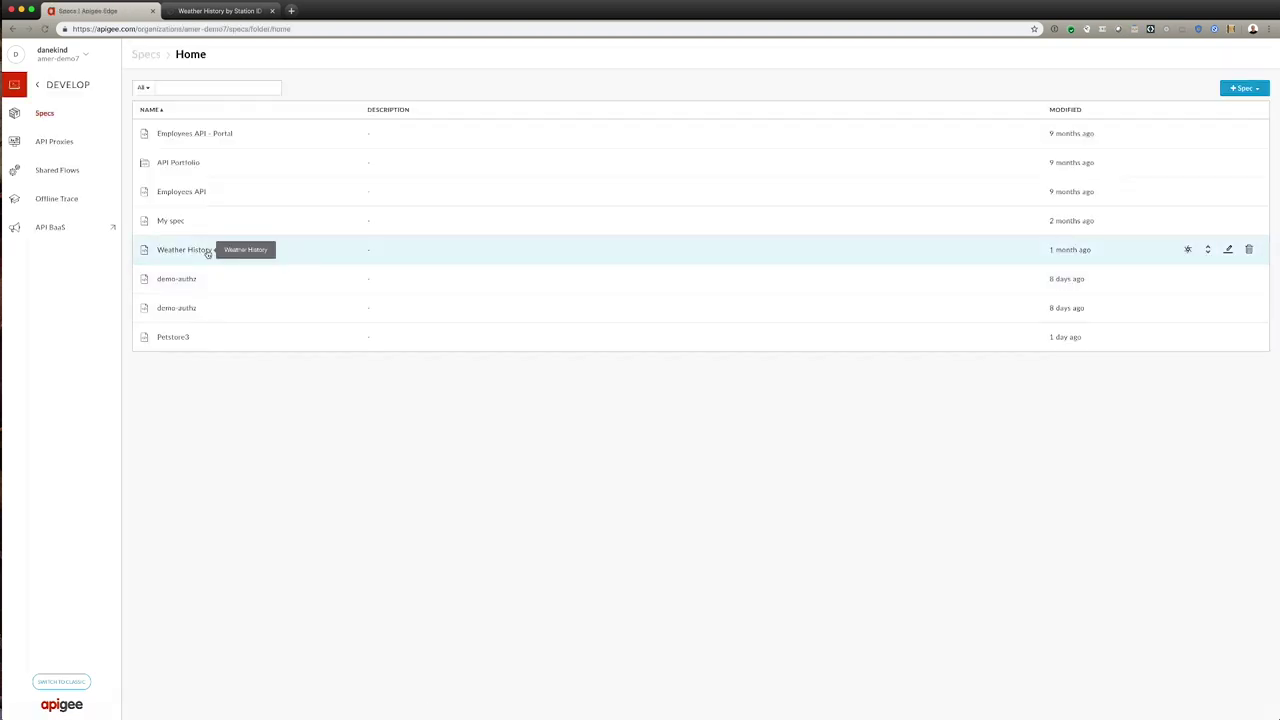
{"action": "left_click", "coordinate": [208, 253]}
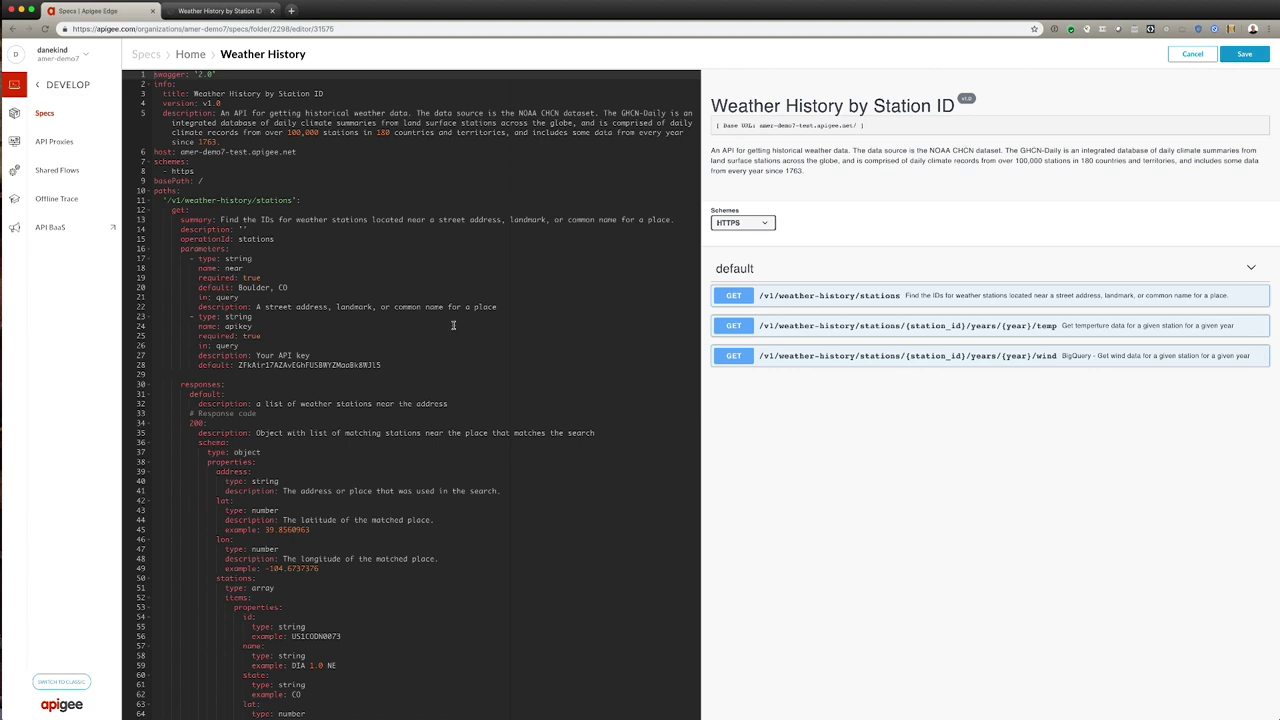
{"action": "scroll", "coordinate": [453, 325], "scroll_direction": "down", "scroll_amount": 10}
{"action": "scroll", "coordinate": [453, 325], "scroll_direction": "down", "scroll_amount": 9}
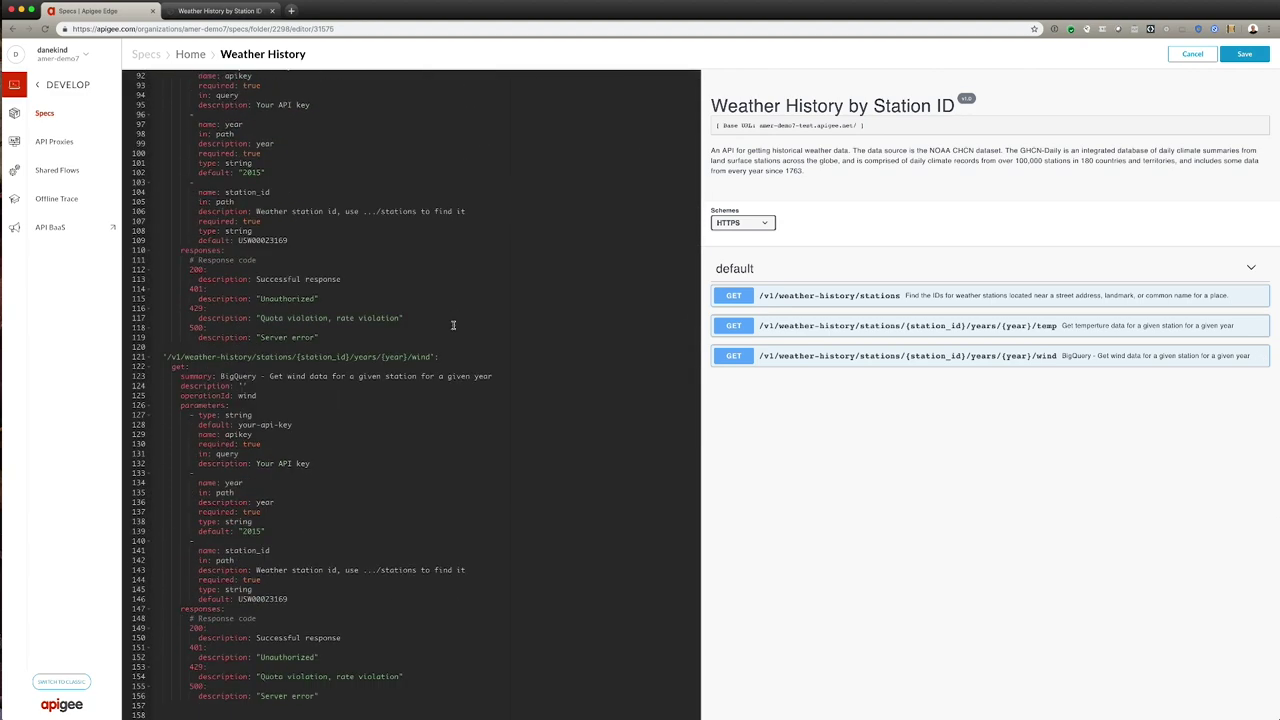
{"action": "left_click", "coordinate": [794, 297]}
{"action": "scroll", "coordinate": [820, 440], "scroll_direction": "down", "scroll_amount": 5}
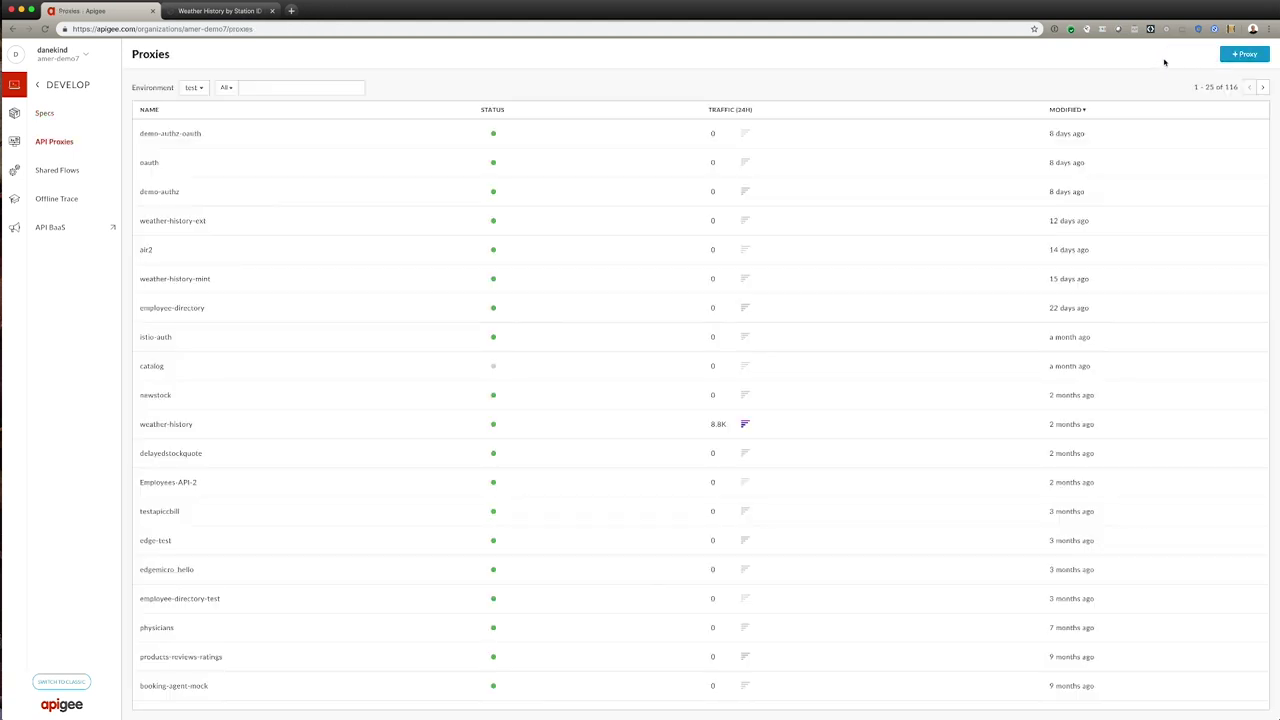
Review the proxy types offered for a new API proxy and exit without saving.
{"action": "left_click", "coordinate": [1245, 60]}
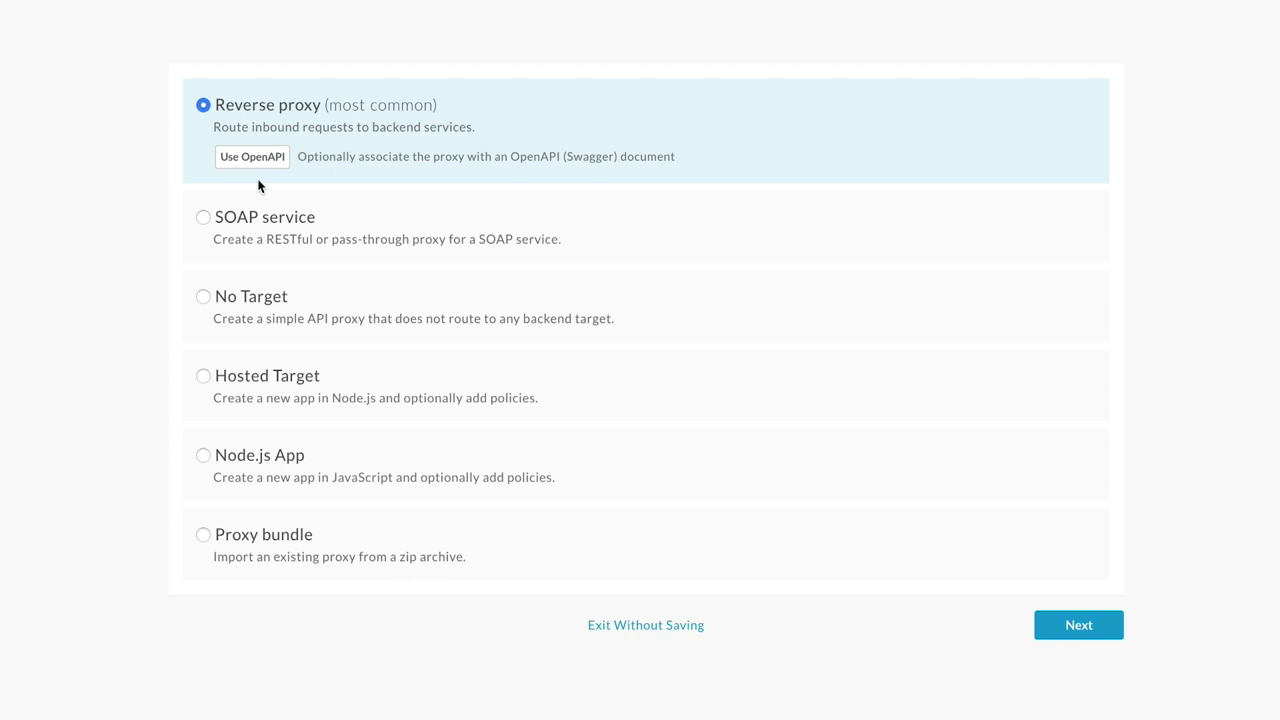
{"action": "left_click", "coordinate": [626, 624]}
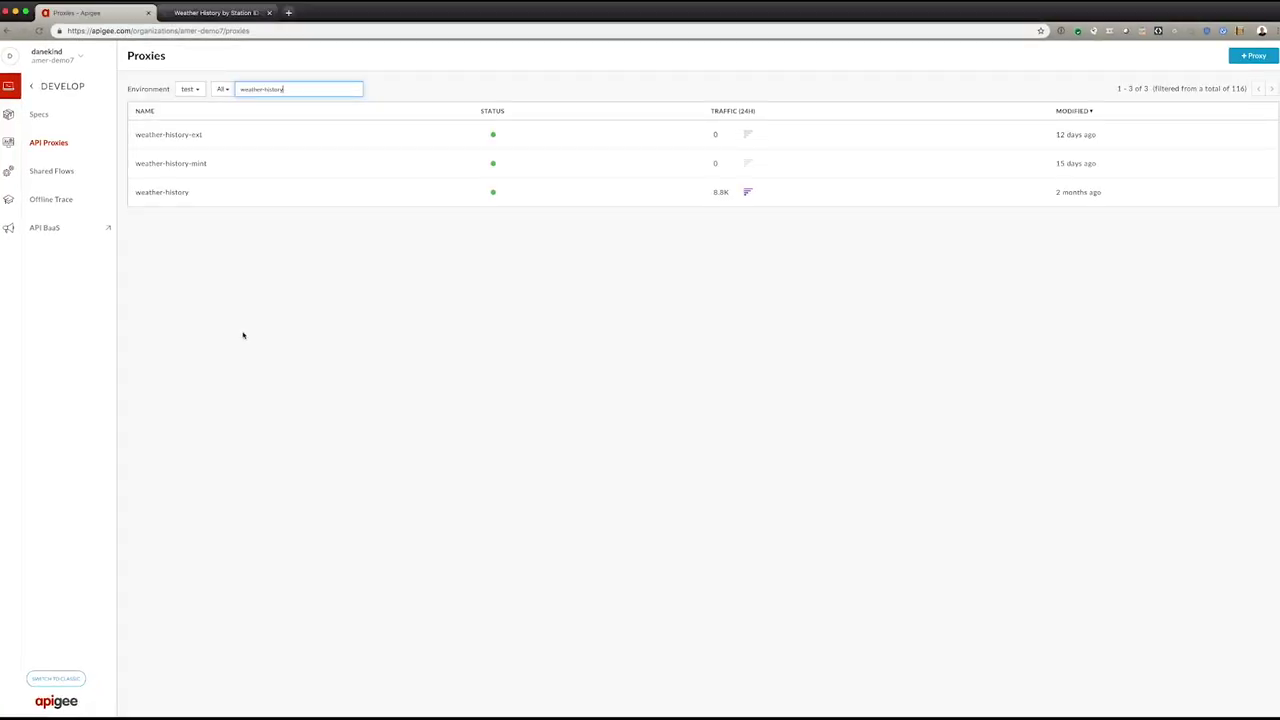
Open the weather-history API proxy and check the environments available for deploying its revision.
{"action": "left_click", "coordinate": [163, 193]}
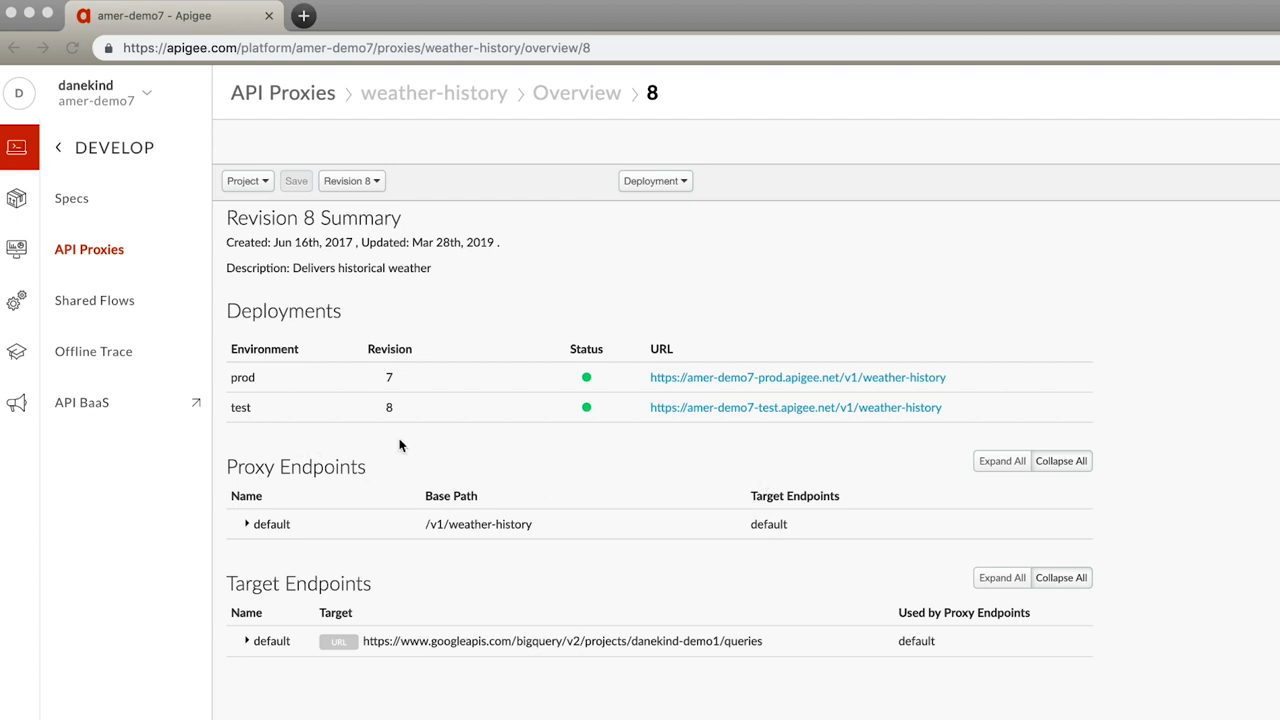
{"action": "left_click", "coordinate": [658, 182]}
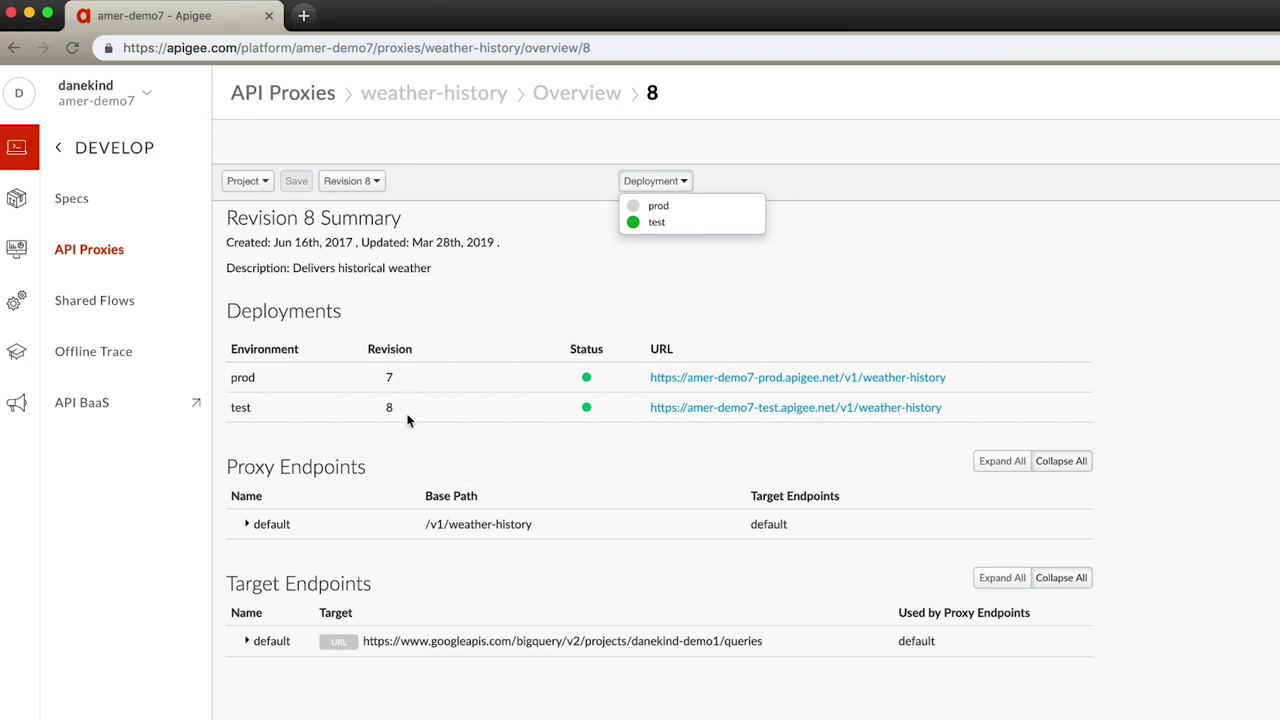
{"action": "left_click", "coordinate": [775, 445]}
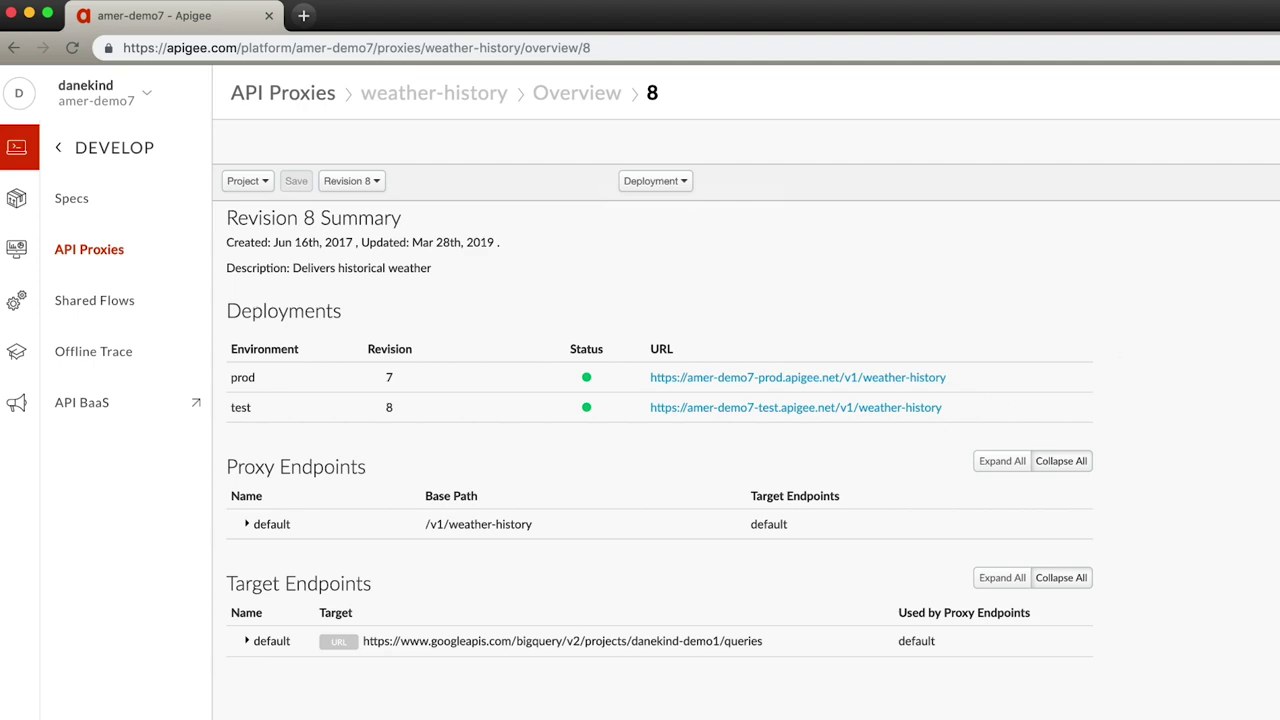
Open the proxy's development view and inspect the Verify API Key and rate limit policies in the PreFlow.
{"action": "left_click", "coordinate": [1176, 90]}
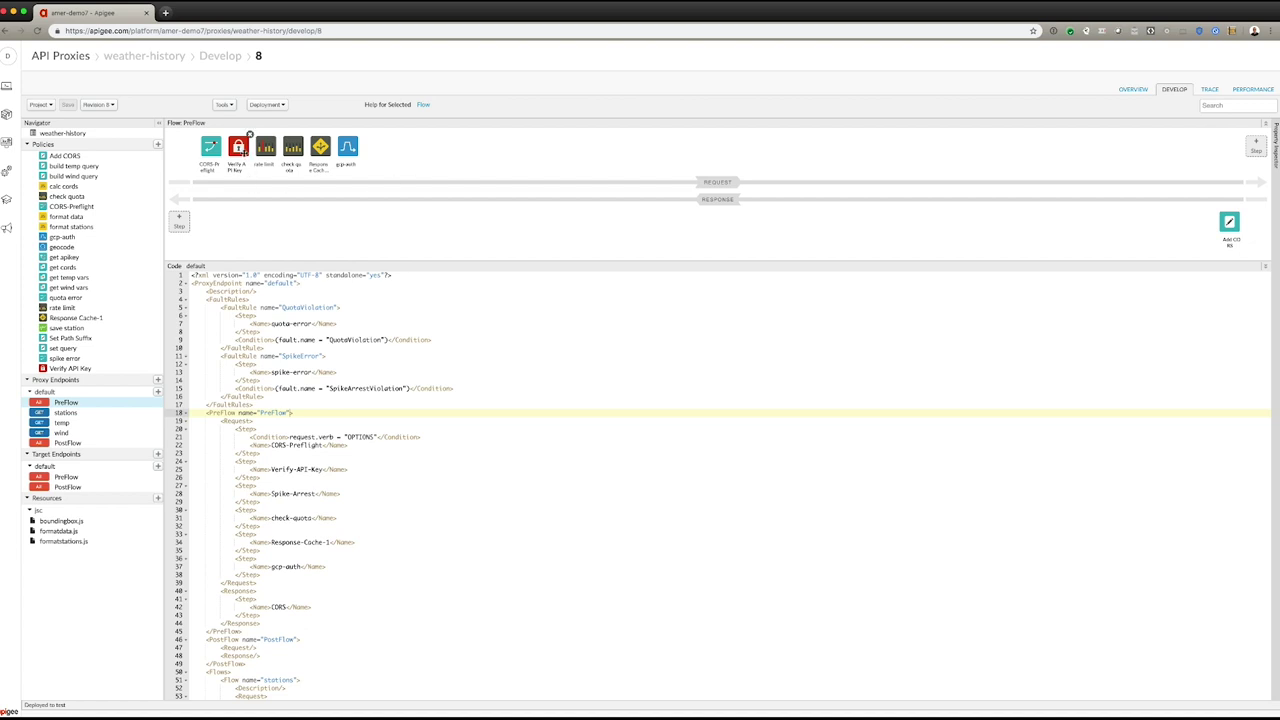
{"action": "left_click", "coordinate": [242, 150]}
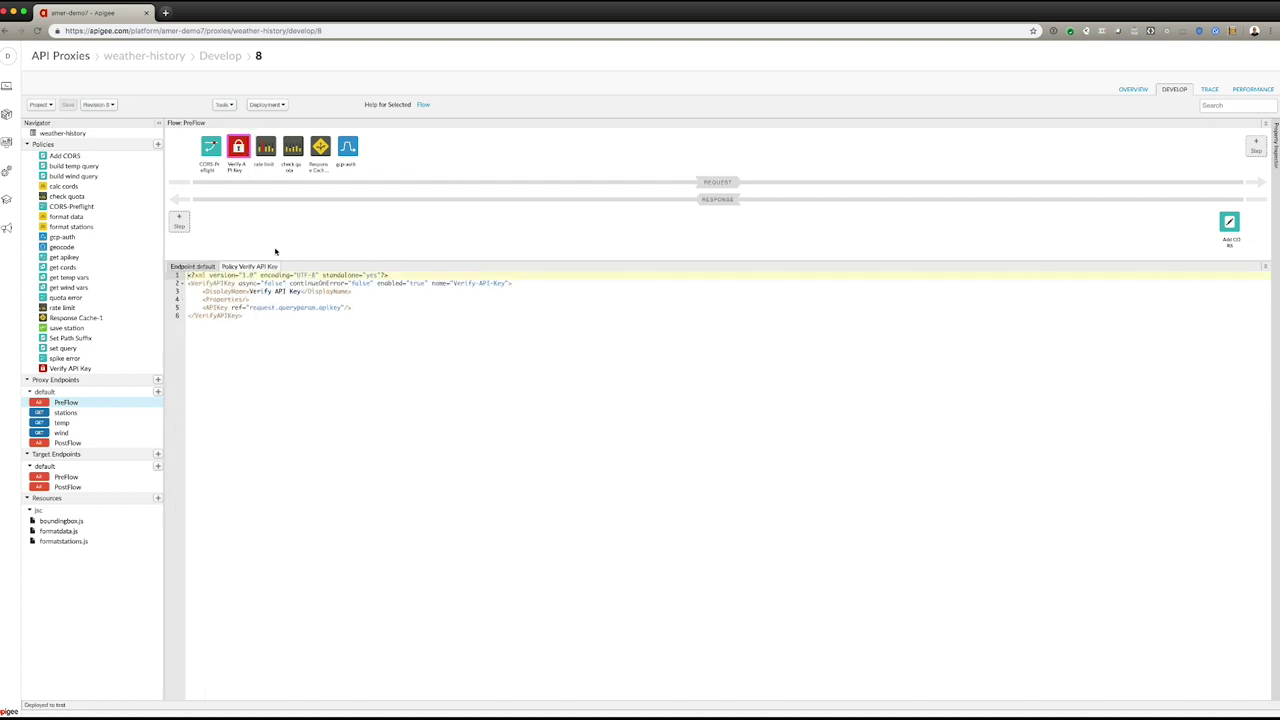
{"action": "left_click", "coordinate": [265, 148]}
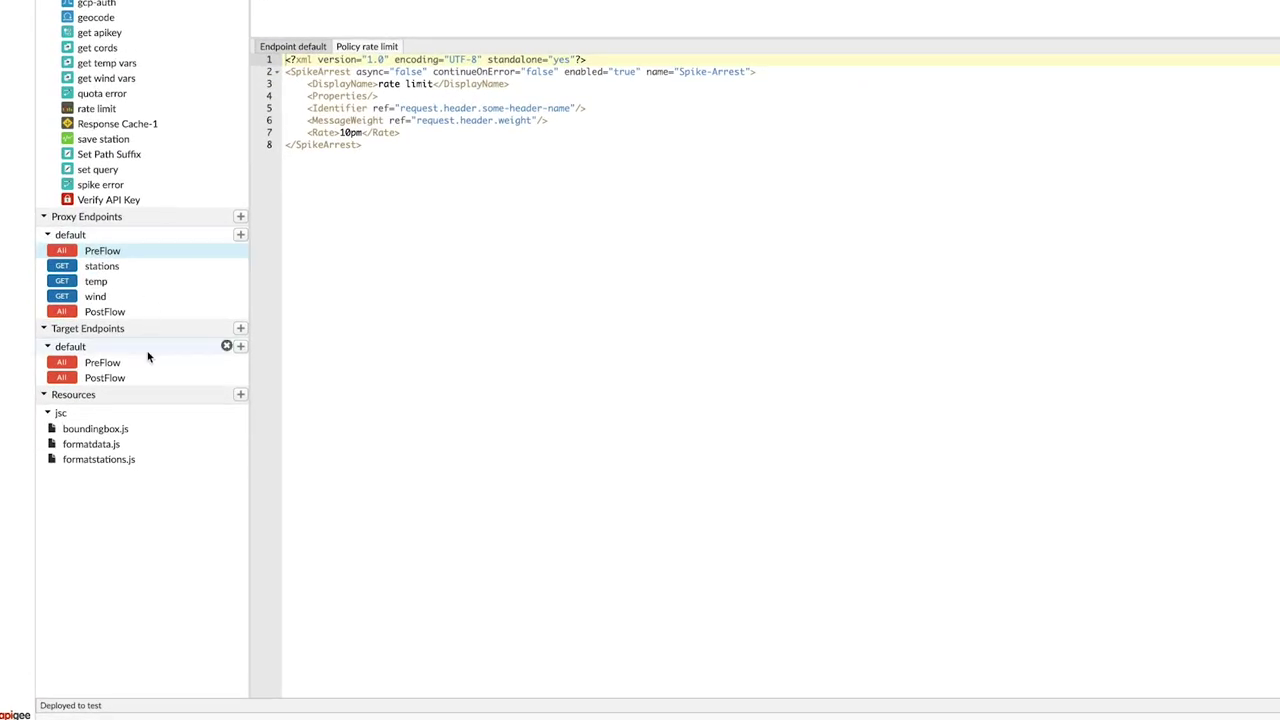
Review the options for a new conditional flow on the default proxy endpoint and close without adding one.
{"action": "left_click", "coordinate": [160, 257]}
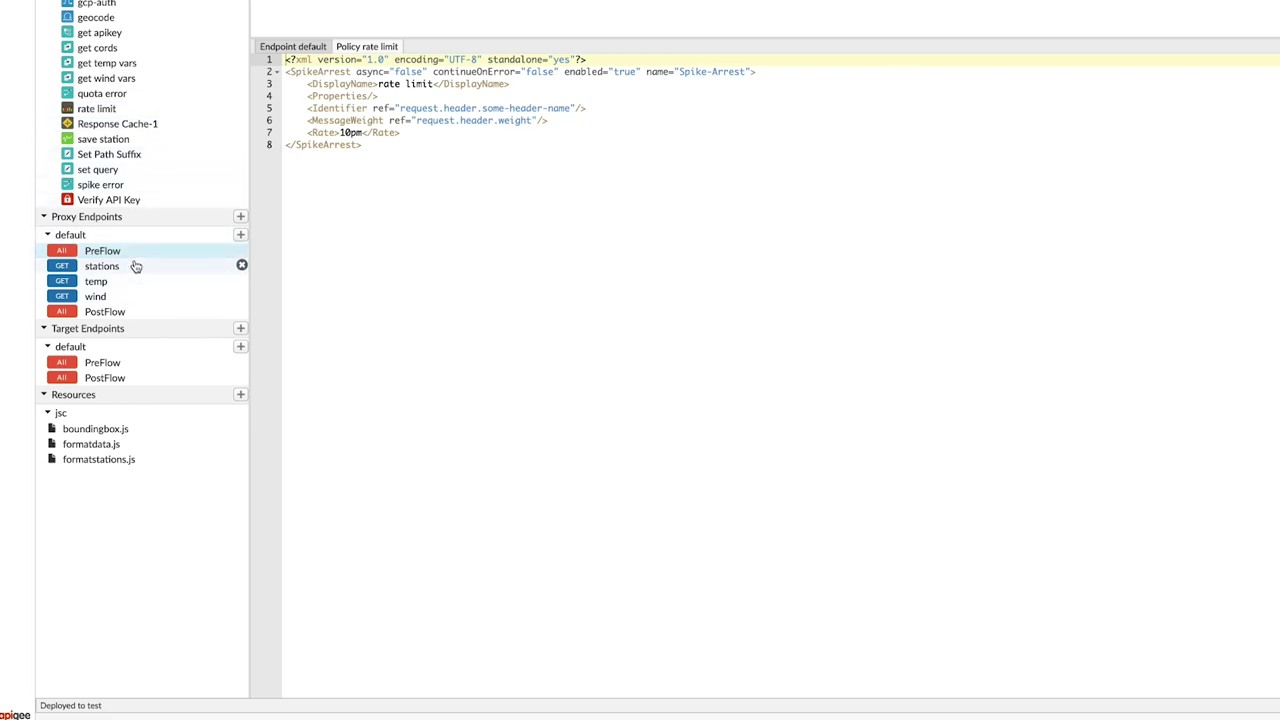
{"action": "left_click", "coordinate": [240, 235]}
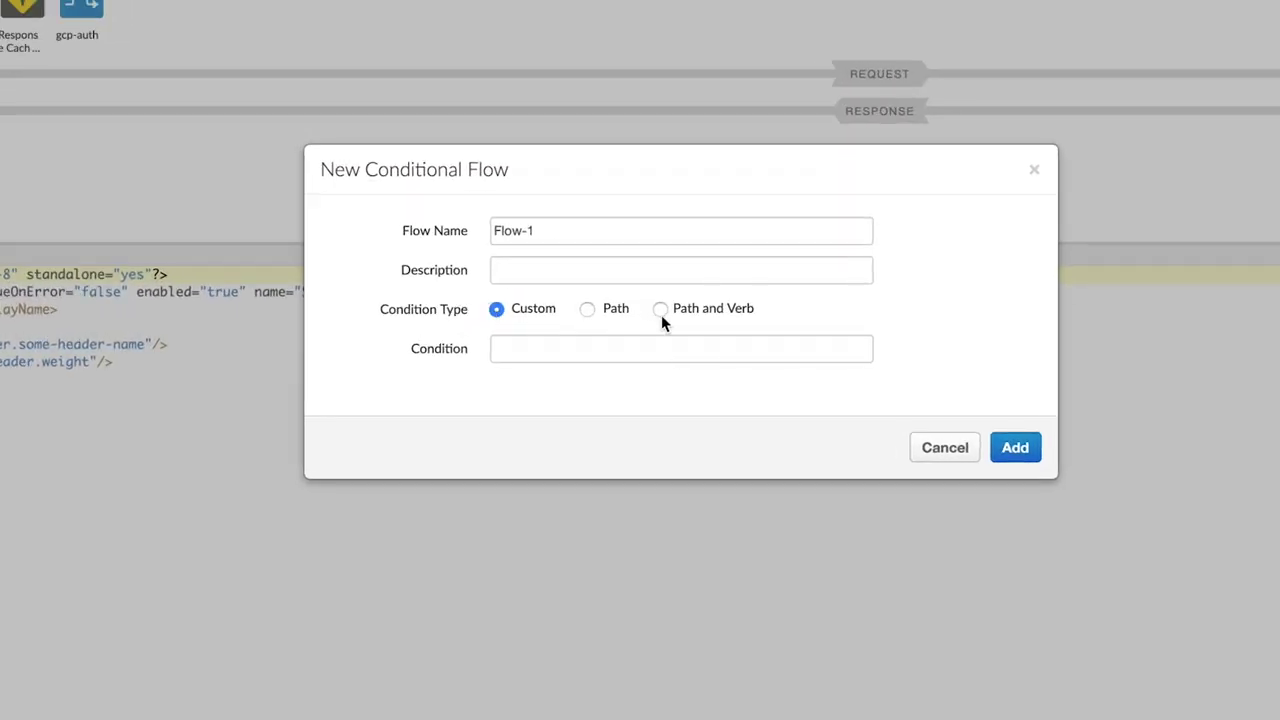
{"action": "left_click", "coordinate": [945, 447]}
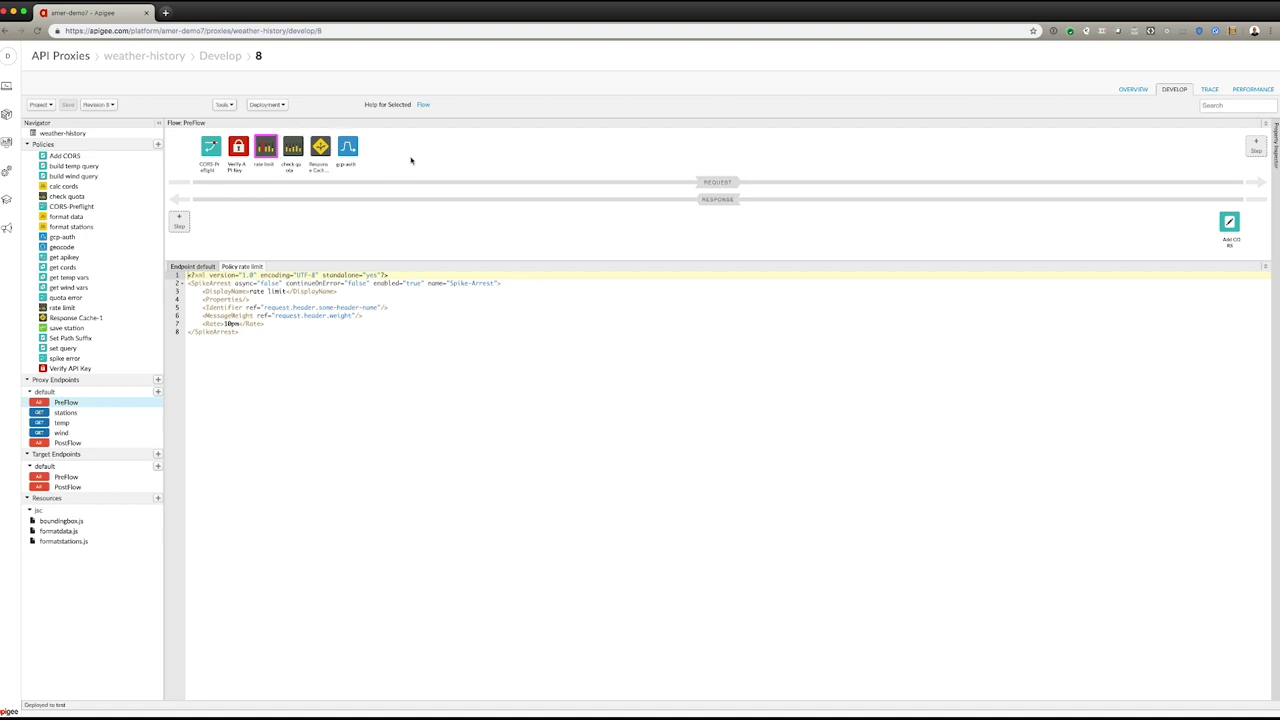
Start adding a request step to the PreFlow and browse the traffic management, security, mediation and extension policy types.
{"action": "left_click", "coordinate": [1257, 148]}
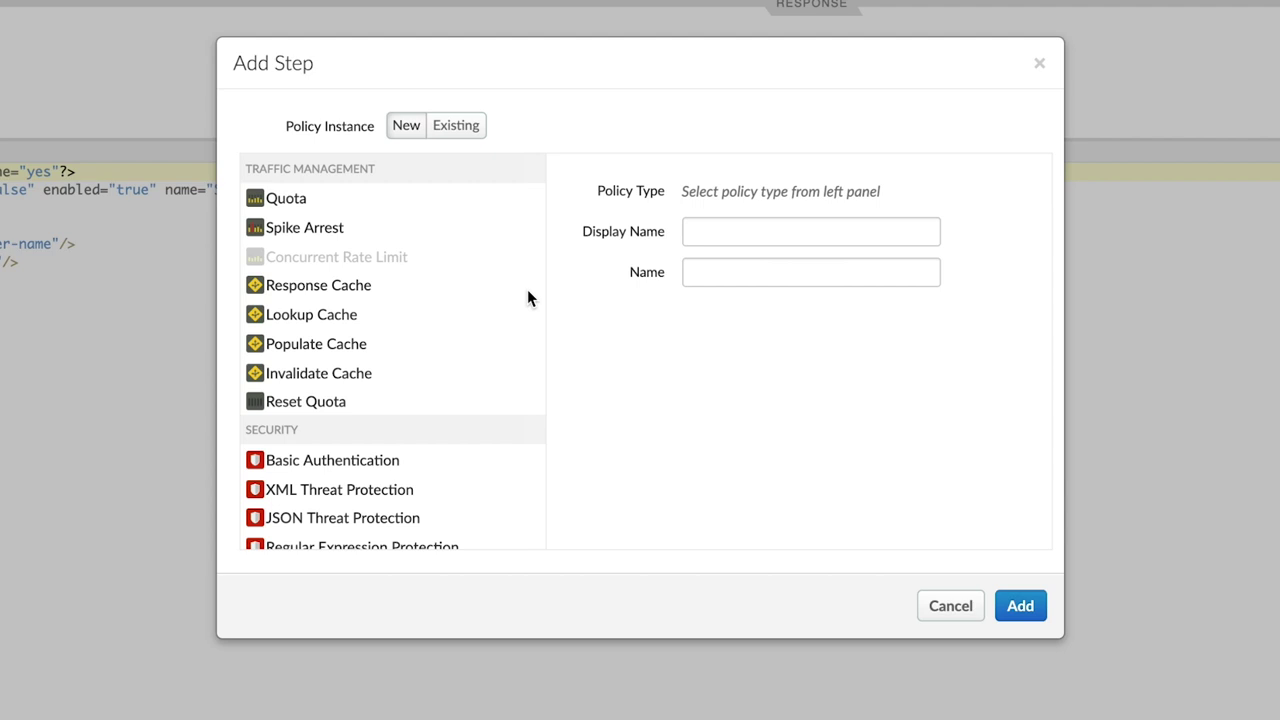
{"action": "scroll", "coordinate": [484, 247], "scroll_direction": "down", "scroll_amount": 8}
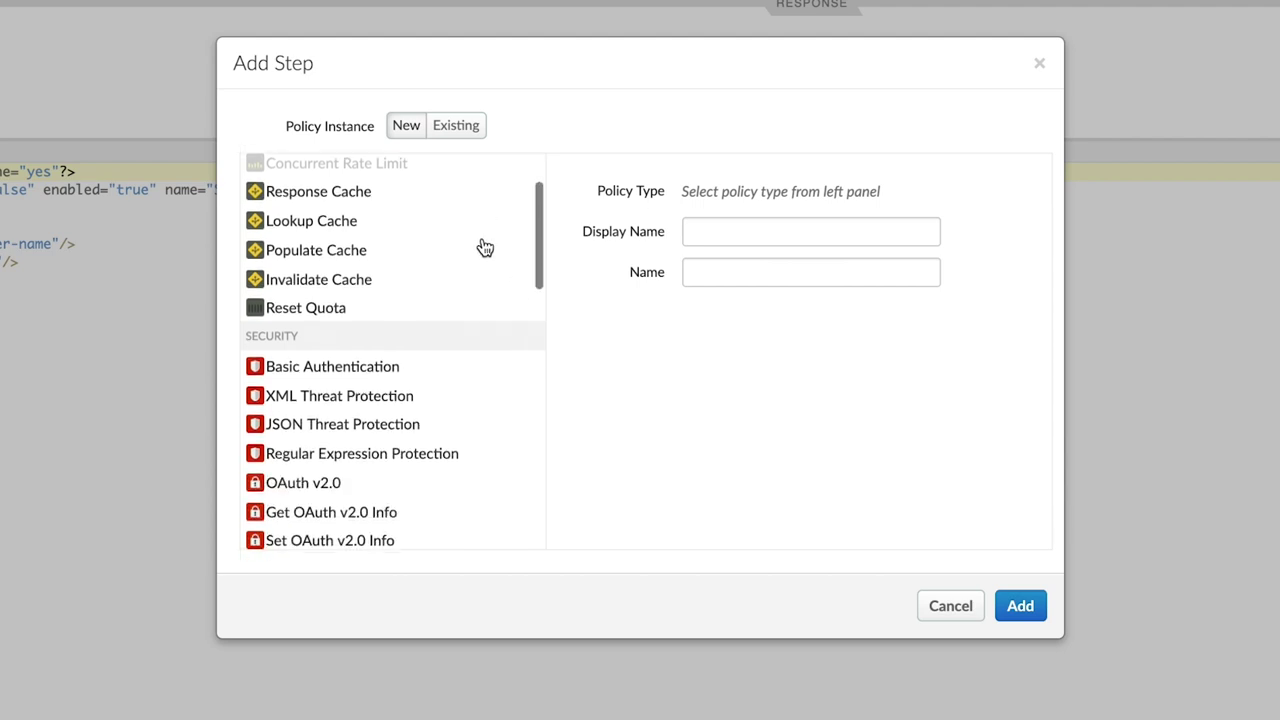
{"action": "scroll", "coordinate": [484, 247], "scroll_direction": "down", "scroll_amount": 8}
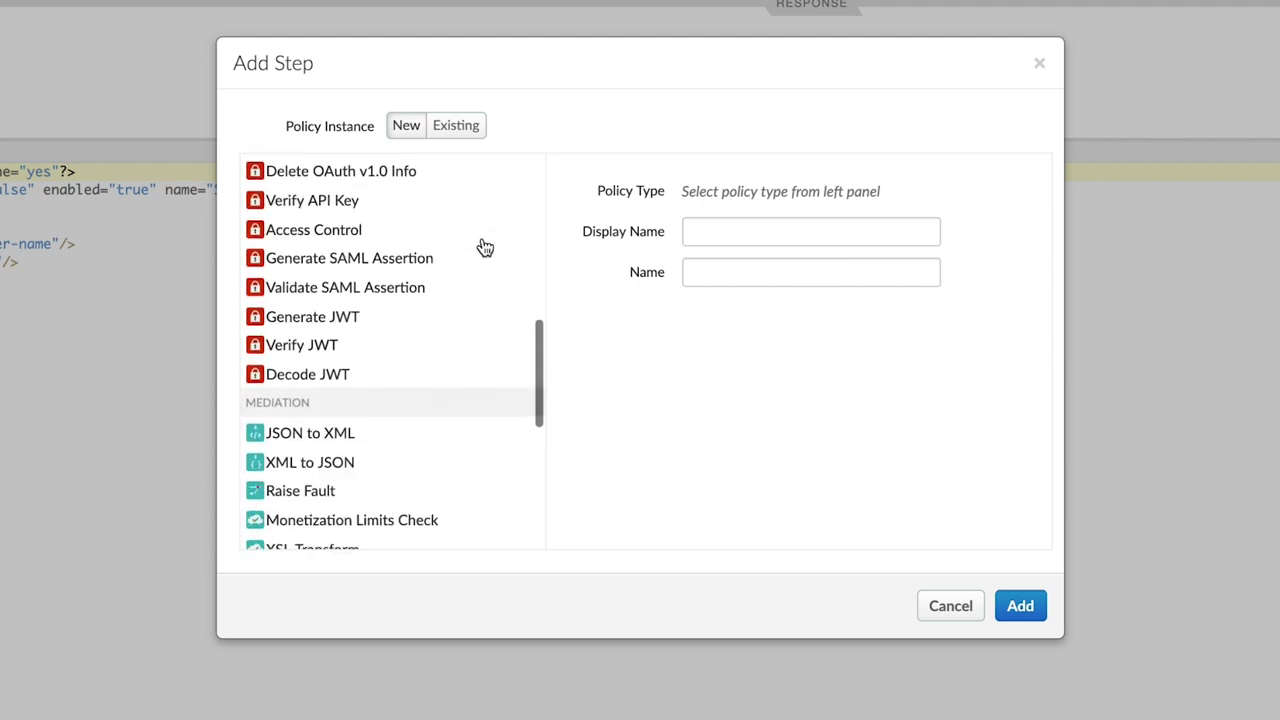
{"action": "scroll", "coordinate": [482, 247], "scroll_direction": "down", "scroll_amount": 3}
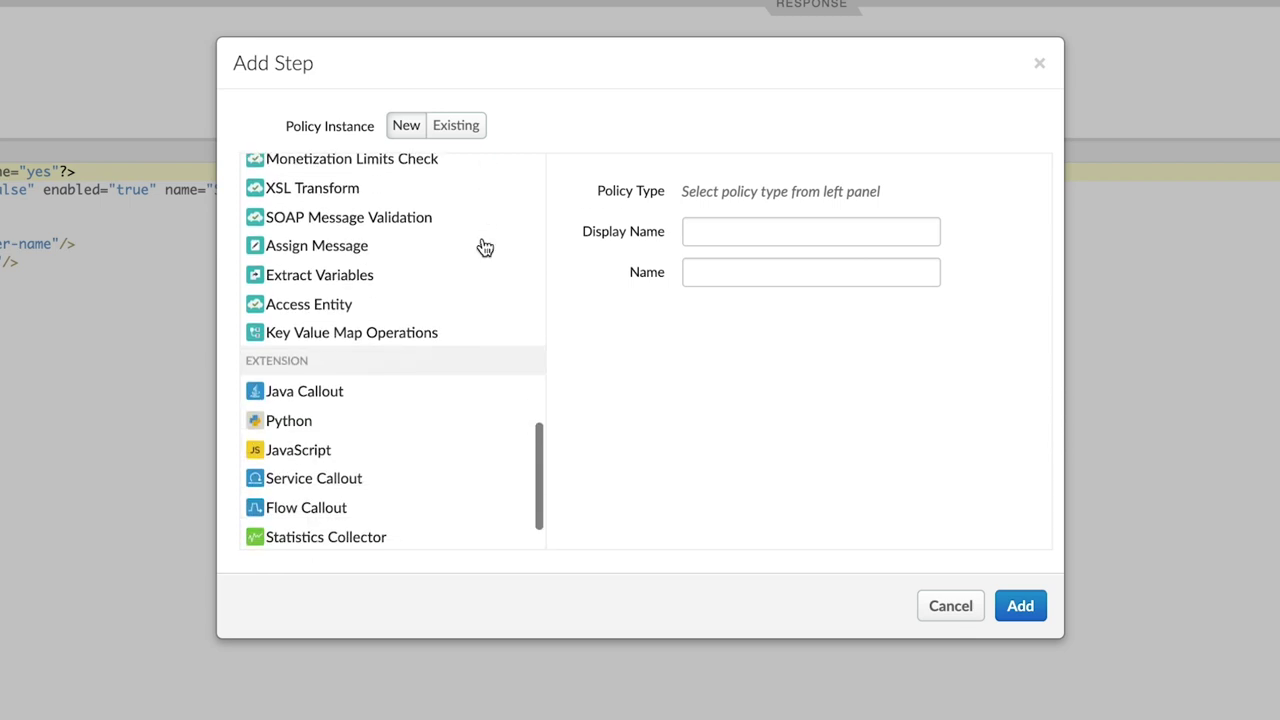
{"action": "scroll", "coordinate": [484, 247], "scroll_direction": "up", "scroll_amount": 20}
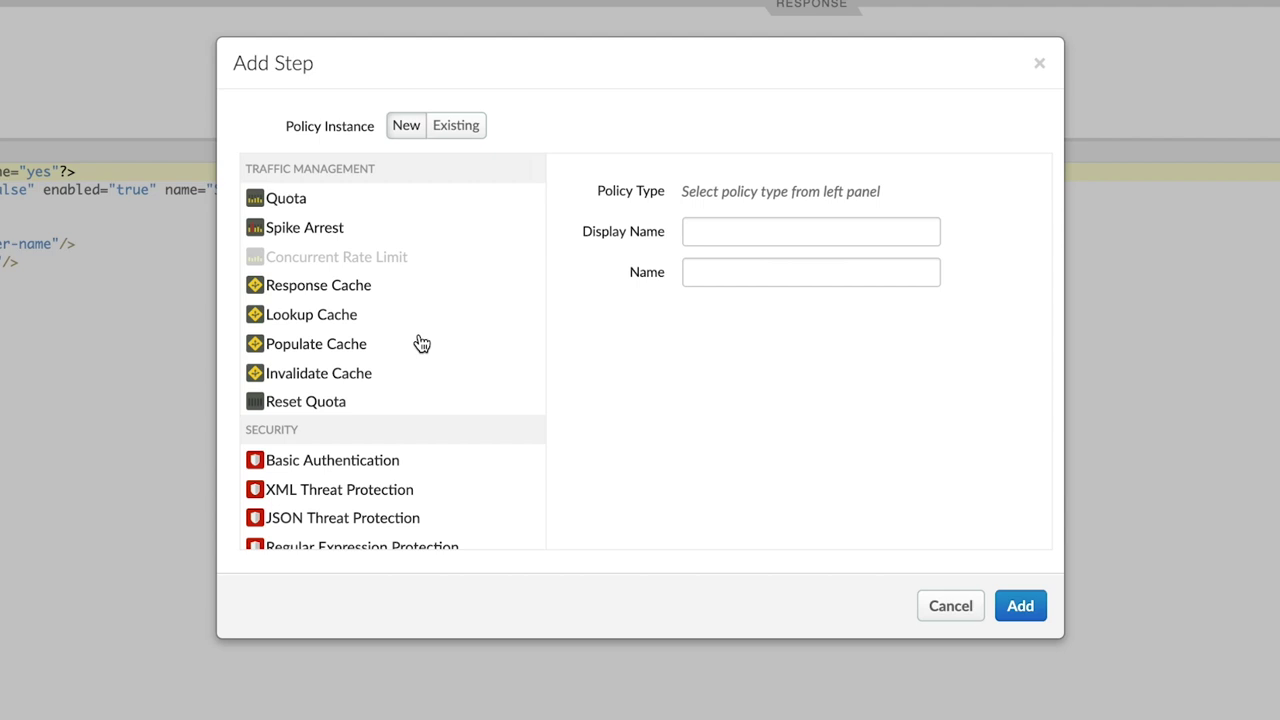
{"action": "scroll", "coordinate": [421, 343], "scroll_direction": "down", "scroll_amount": 5}
{"action": "scroll", "coordinate": [417, 337], "scroll_direction": "up", "scroll_amount": 1}
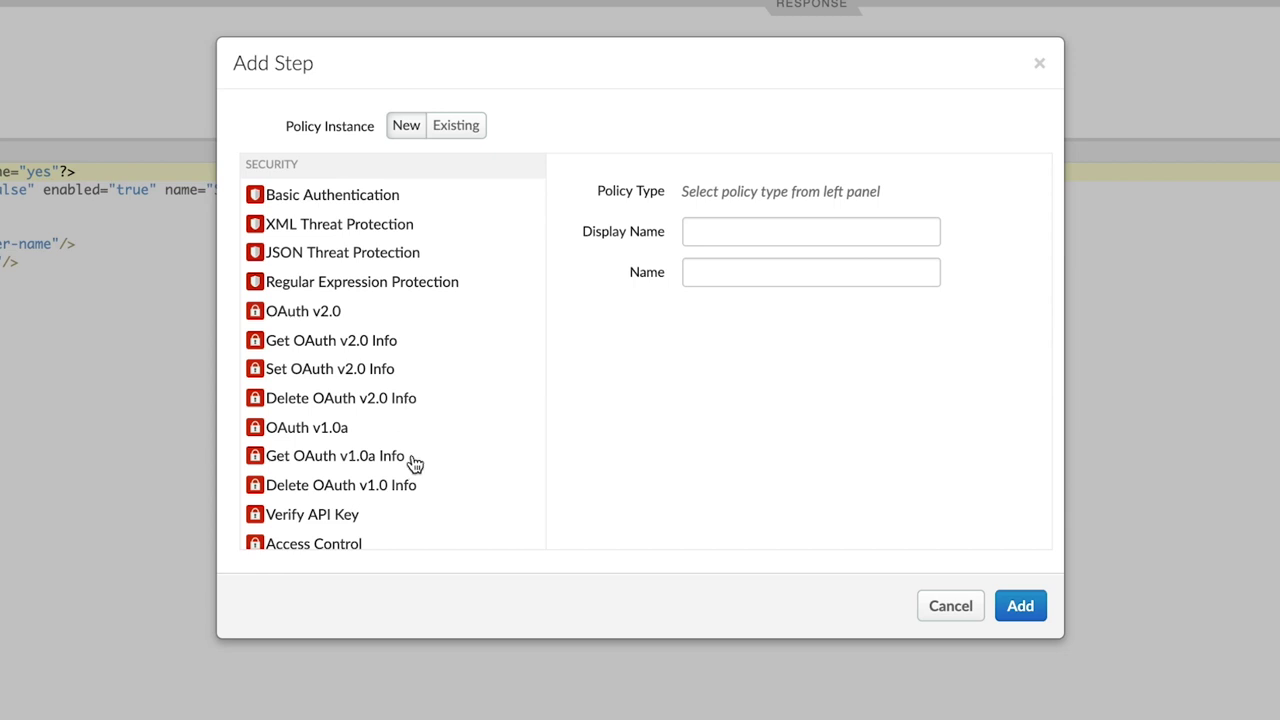
{"action": "scroll", "coordinate": [415, 463], "scroll_direction": "down", "scroll_amount": 4}
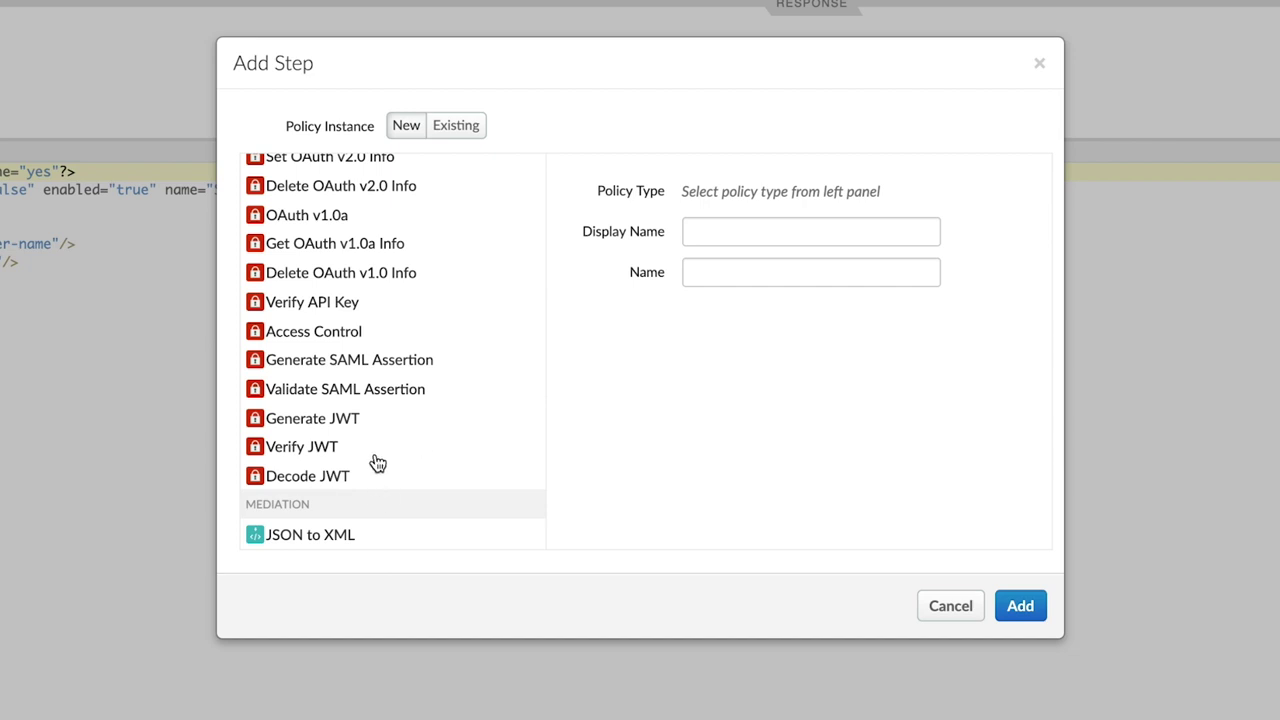
{"action": "scroll", "coordinate": [377, 462], "scroll_direction": "down", "scroll_amount": 5}
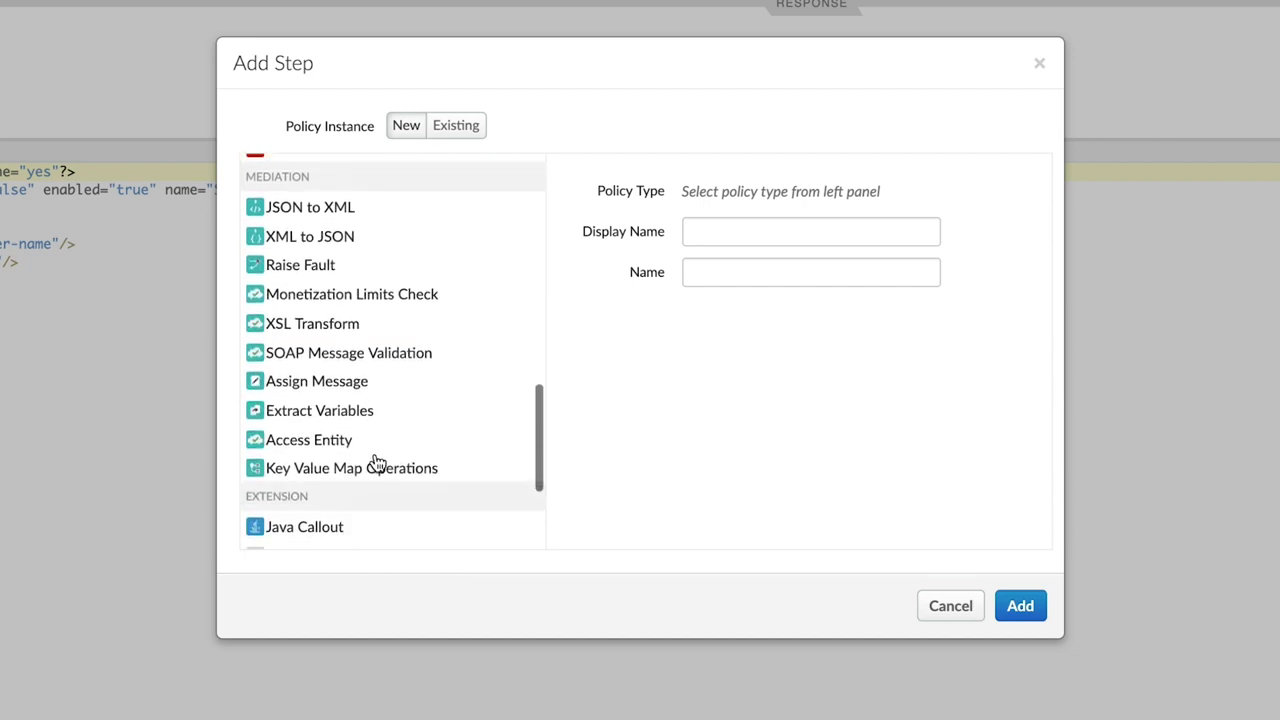
{"action": "scroll", "coordinate": [377, 462], "scroll_direction": "down", "scroll_amount": 1}
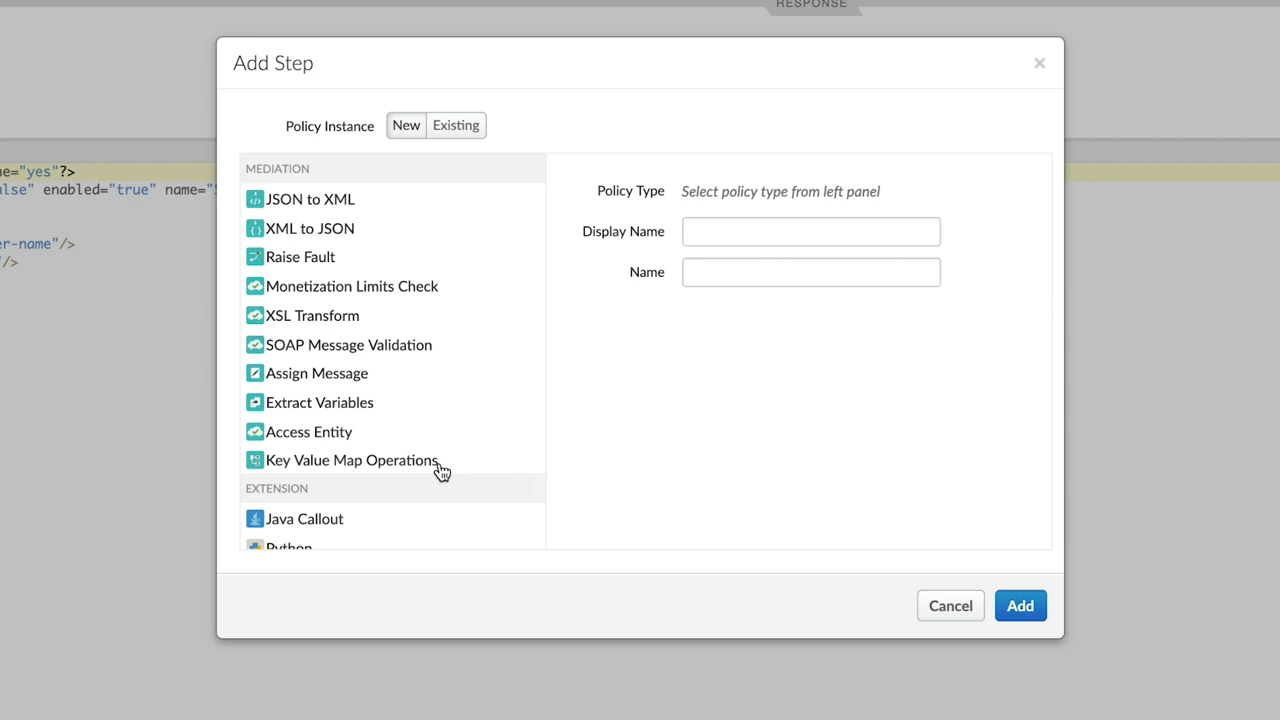
{"action": "scroll", "coordinate": [442, 472], "scroll_direction": "down", "scroll_amount": 5}
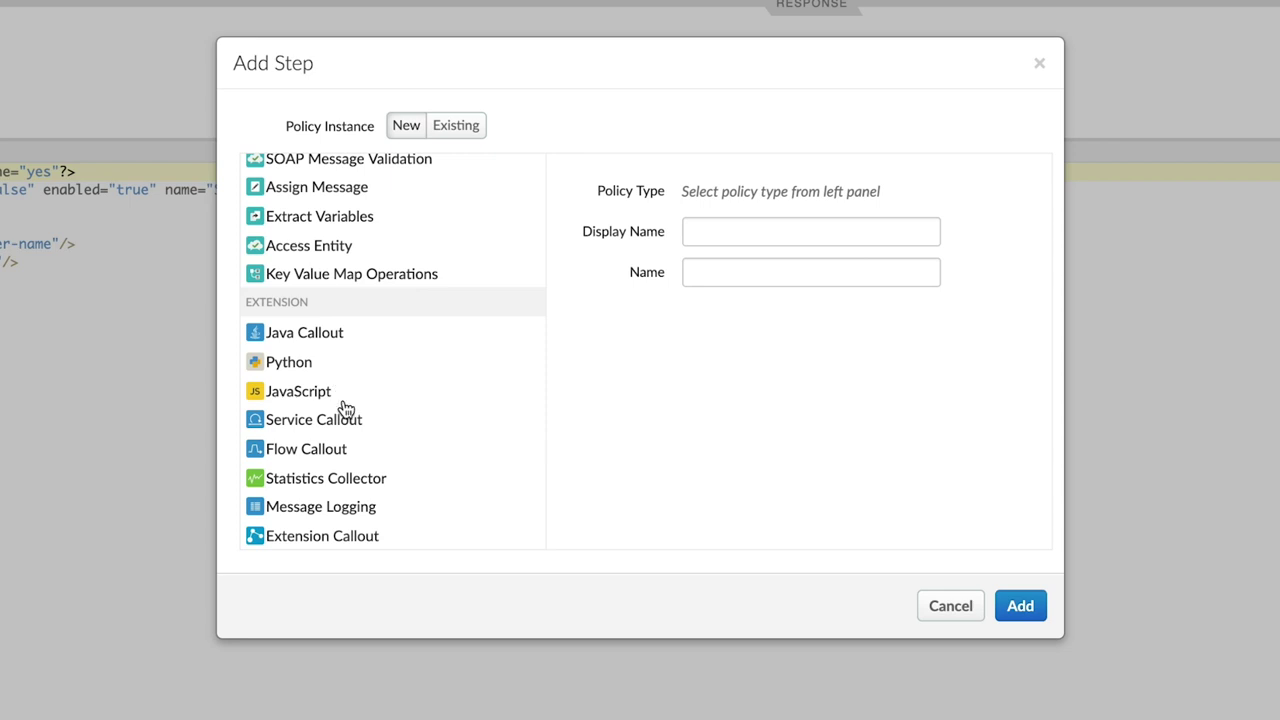
Preview the Service Callout, Flow Callout, Statistics Collector, Message Logging and Extension Callout policy settings, and cancel adding the step.
{"action": "left_click", "coordinate": [341, 436]}
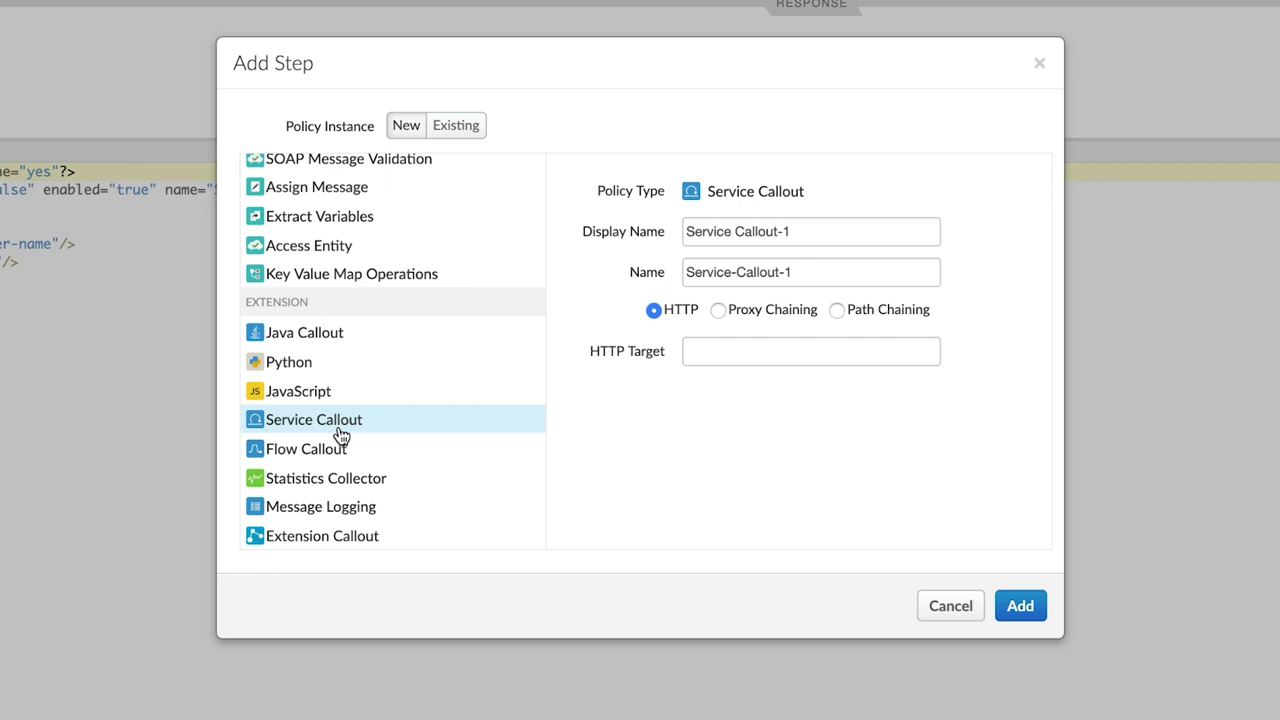
{"action": "left_click", "coordinate": [340, 460]}
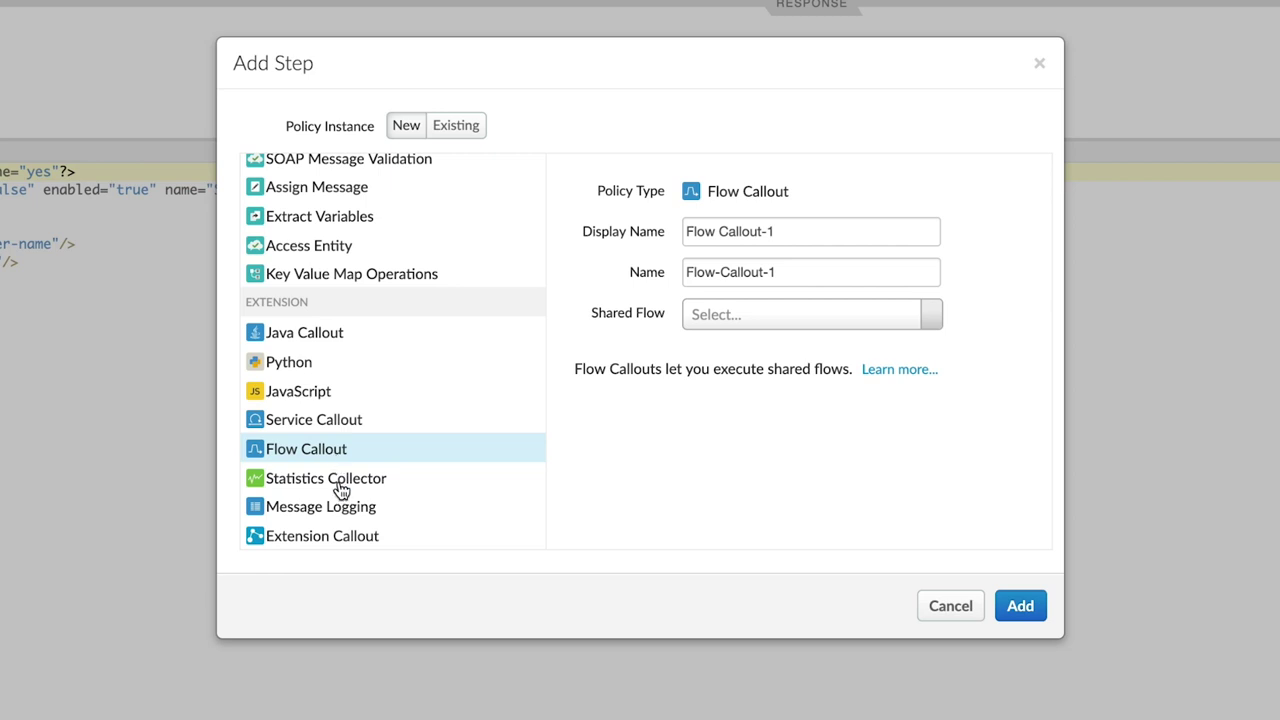
{"action": "left_click", "coordinate": [342, 490]}
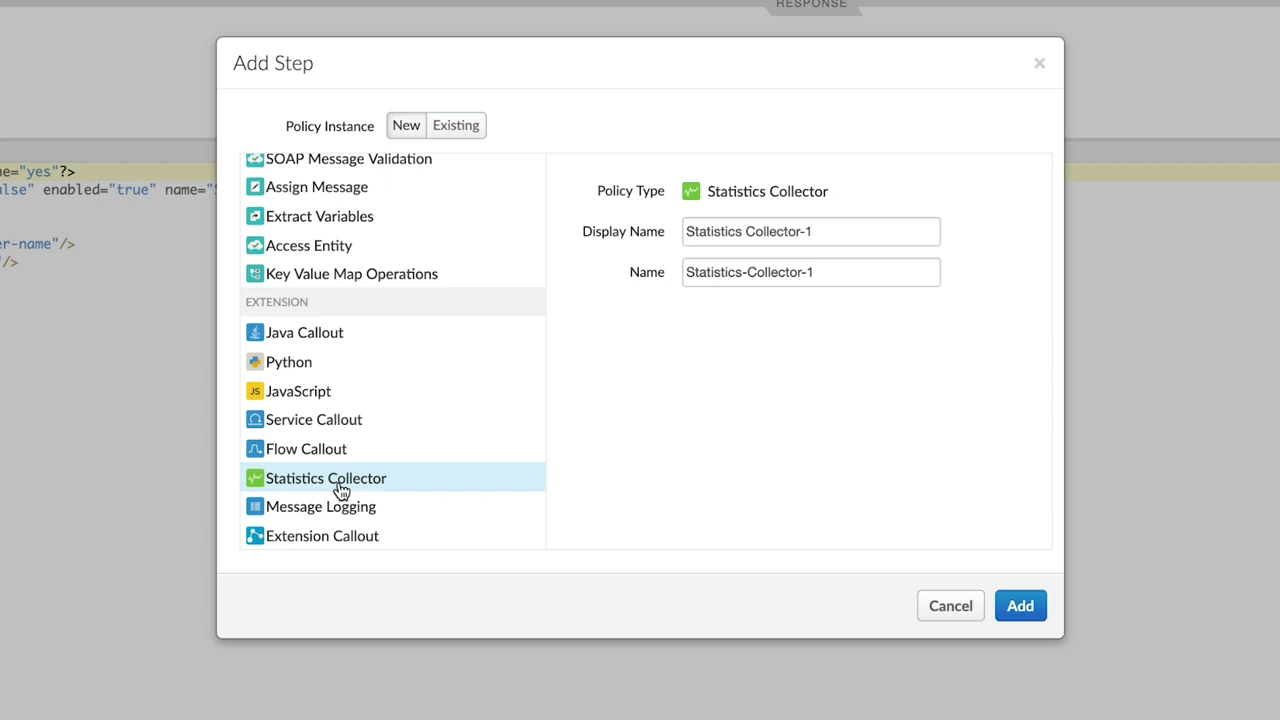
{"action": "left_click", "coordinate": [340, 510]}
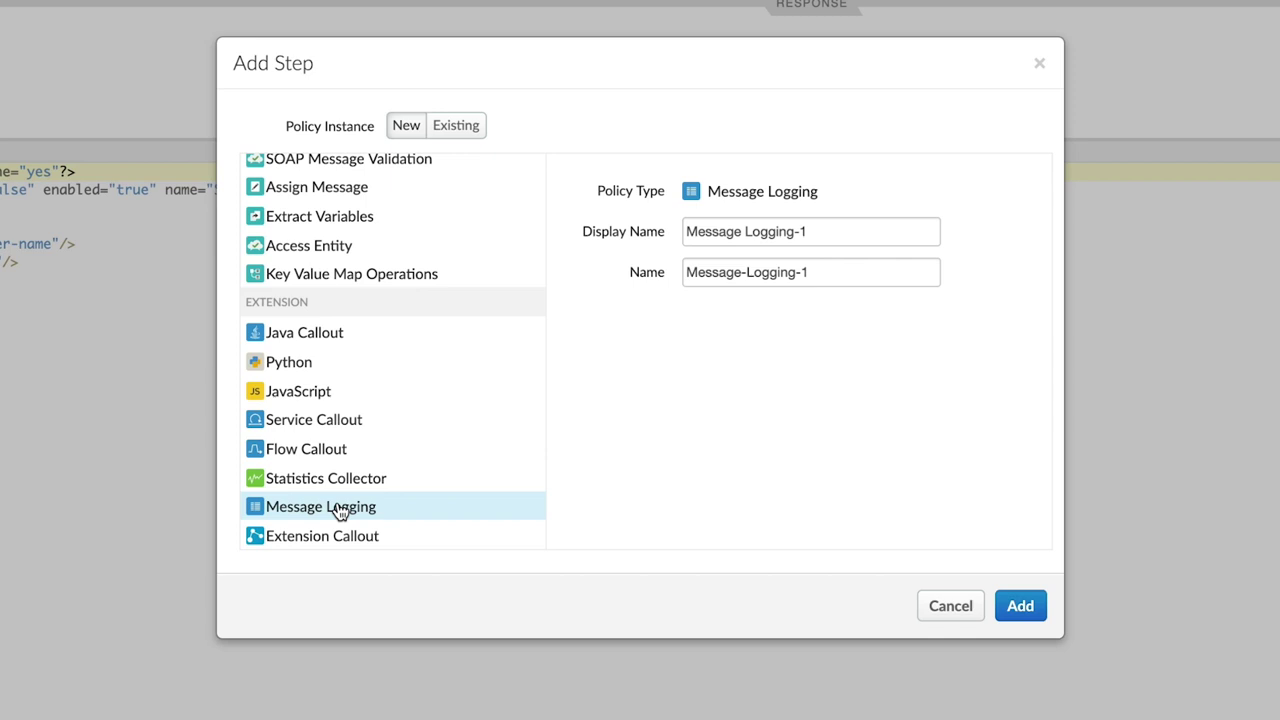
{"action": "left_click", "coordinate": [400, 537]}
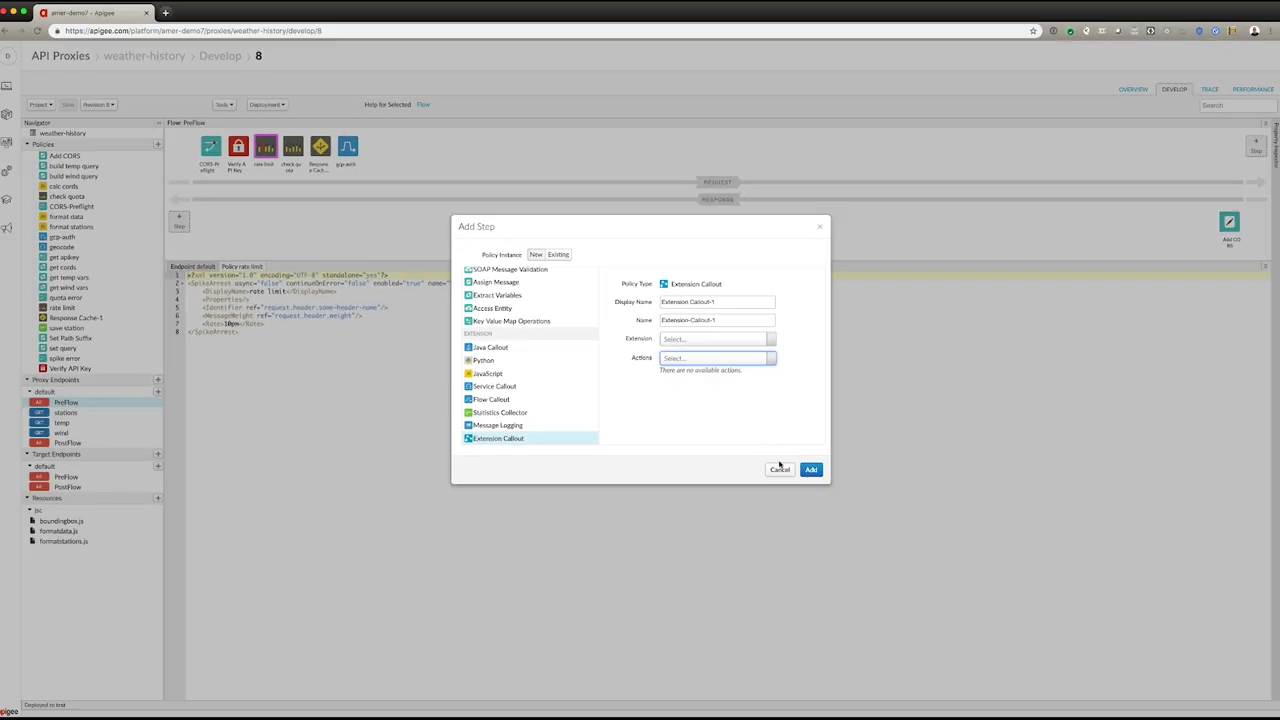
{"action": "left_click", "coordinate": [779, 469]}
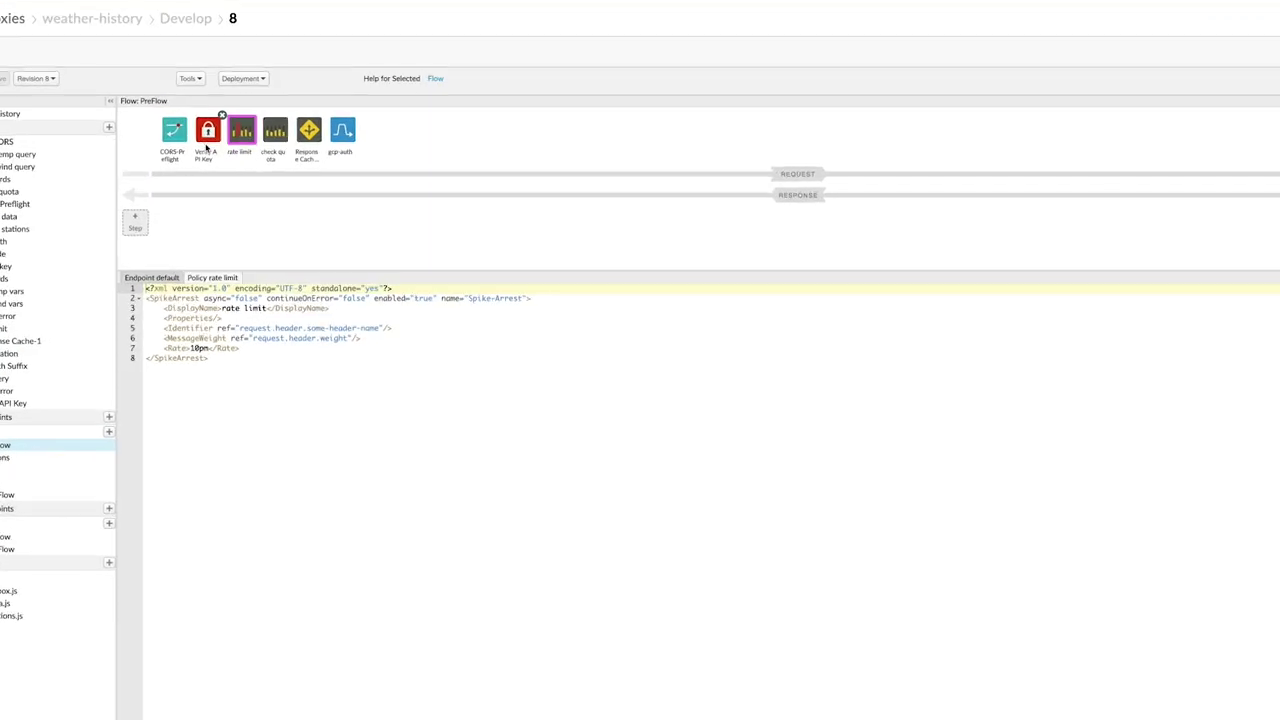
Examine the XML of the Verify API Key policy's queryparam reference and of the rate limit and check quota policies.
{"action": "left_click", "coordinate": [151, 101]}
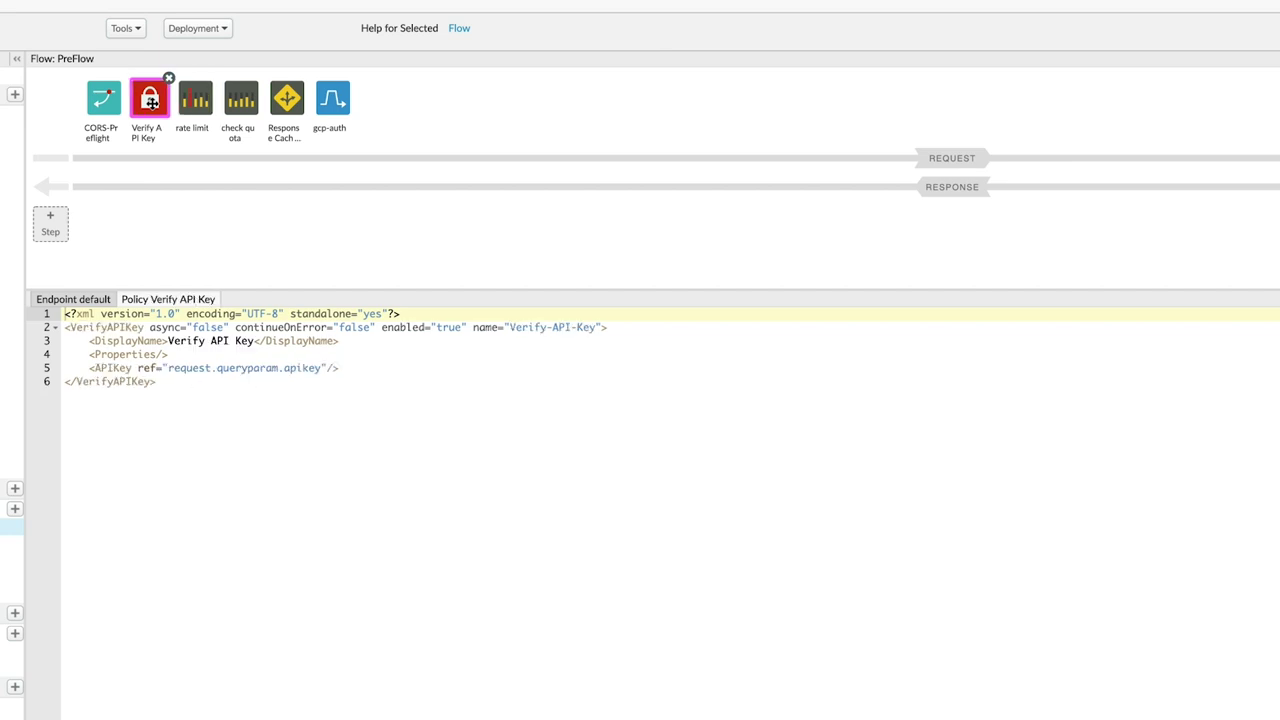
{"action": "double_click", "coordinate": [245, 369]}
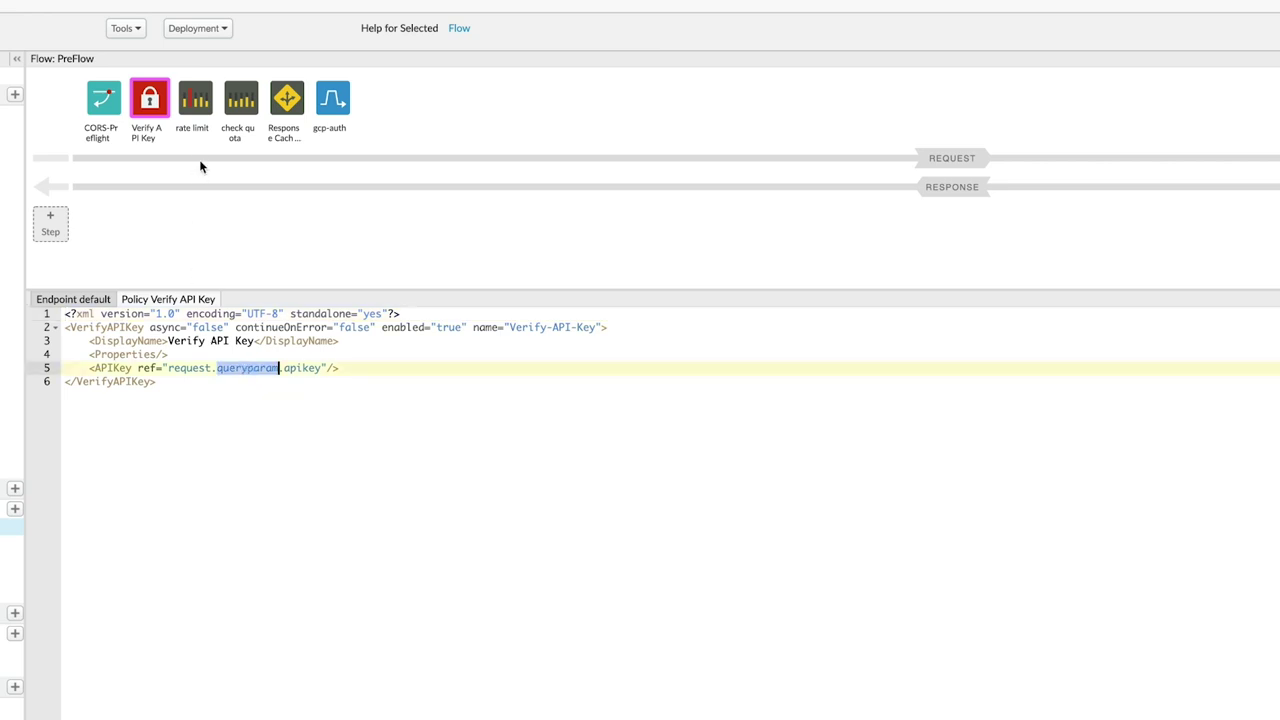
{"action": "mouse_move", "coordinate": [195, 127]}
{"action": "left_click", "coordinate": [199, 98]}
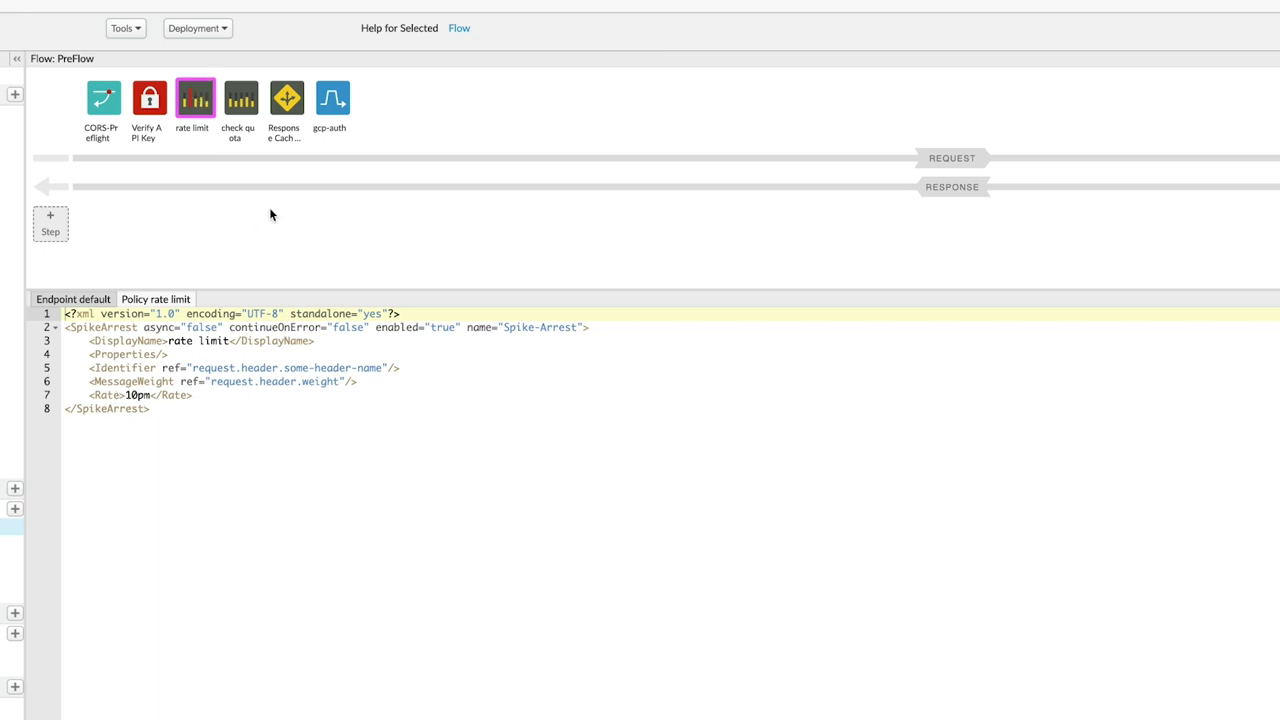
{"action": "left_click", "coordinate": [250, 110]}
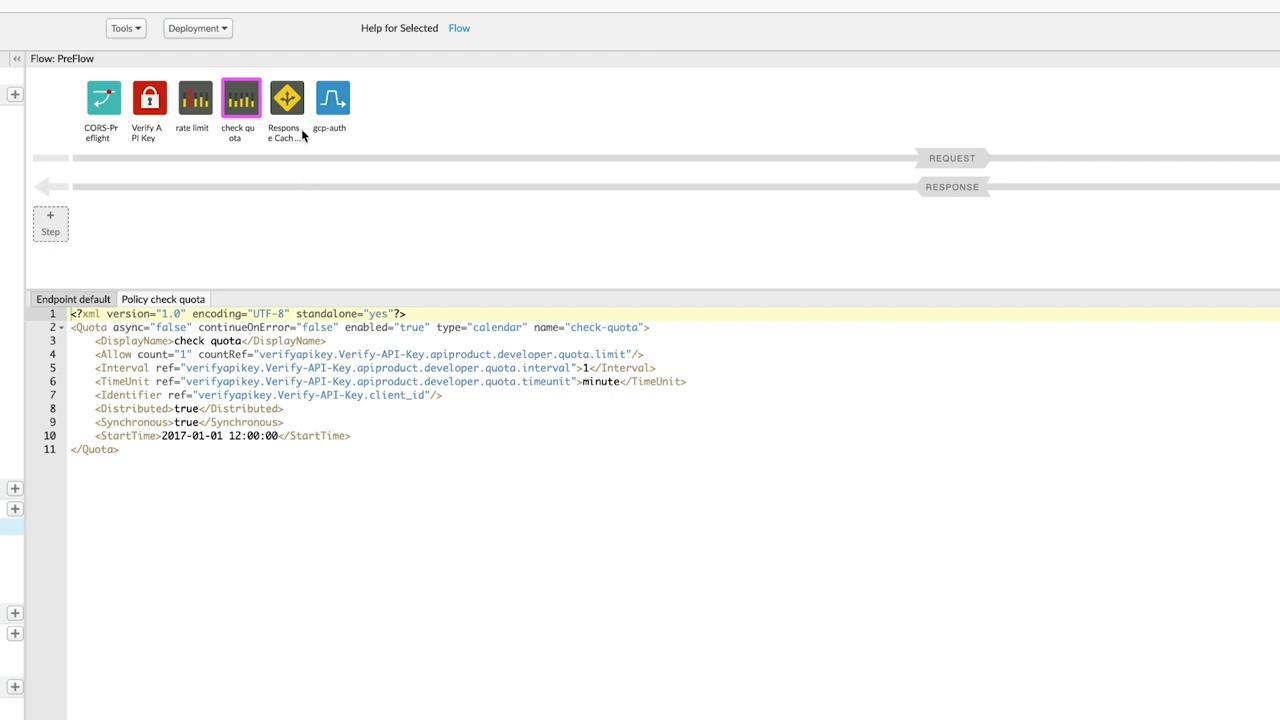
Examine the XML of the PreFlow's Response Cache-1 and gcp-auth policies.
{"action": "left_click", "coordinate": [294, 104]}
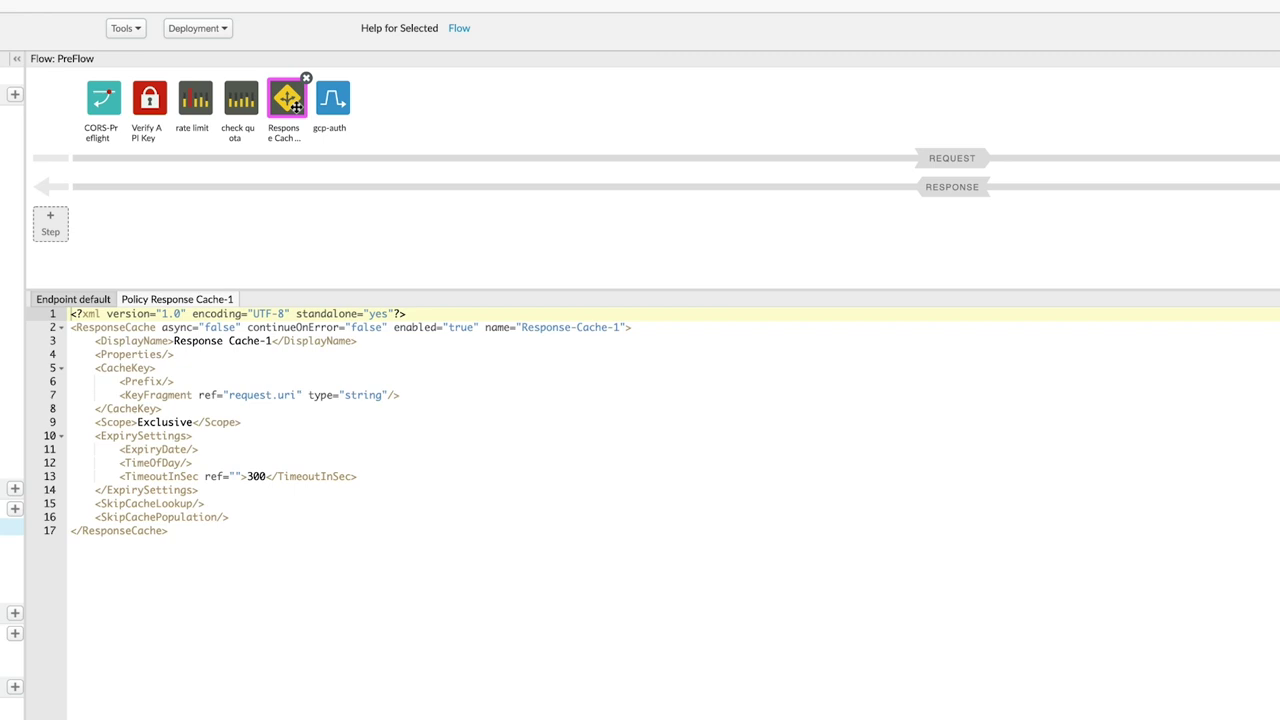
{"action": "left_click", "coordinate": [334, 100]}
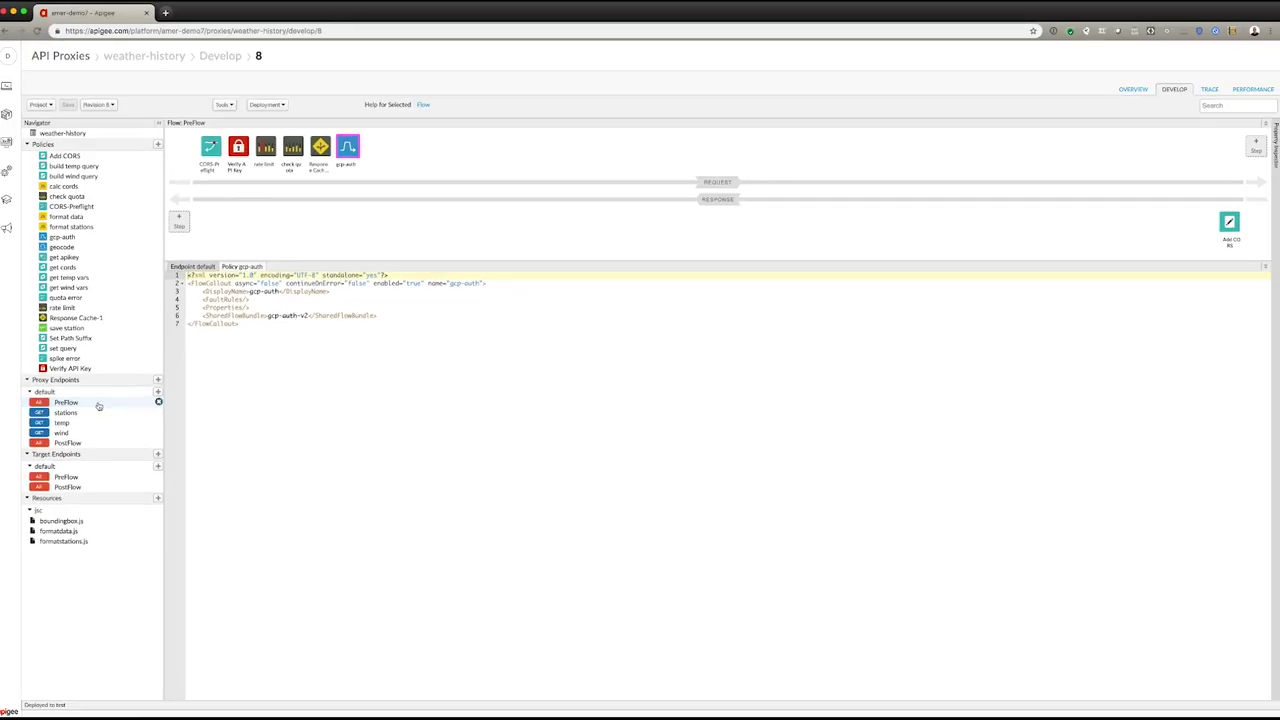
Examine the stations flow's get apikey, geocode and get cords policies, including the extracted lat and lon variables.
{"action": "left_click", "coordinate": [66, 412]}
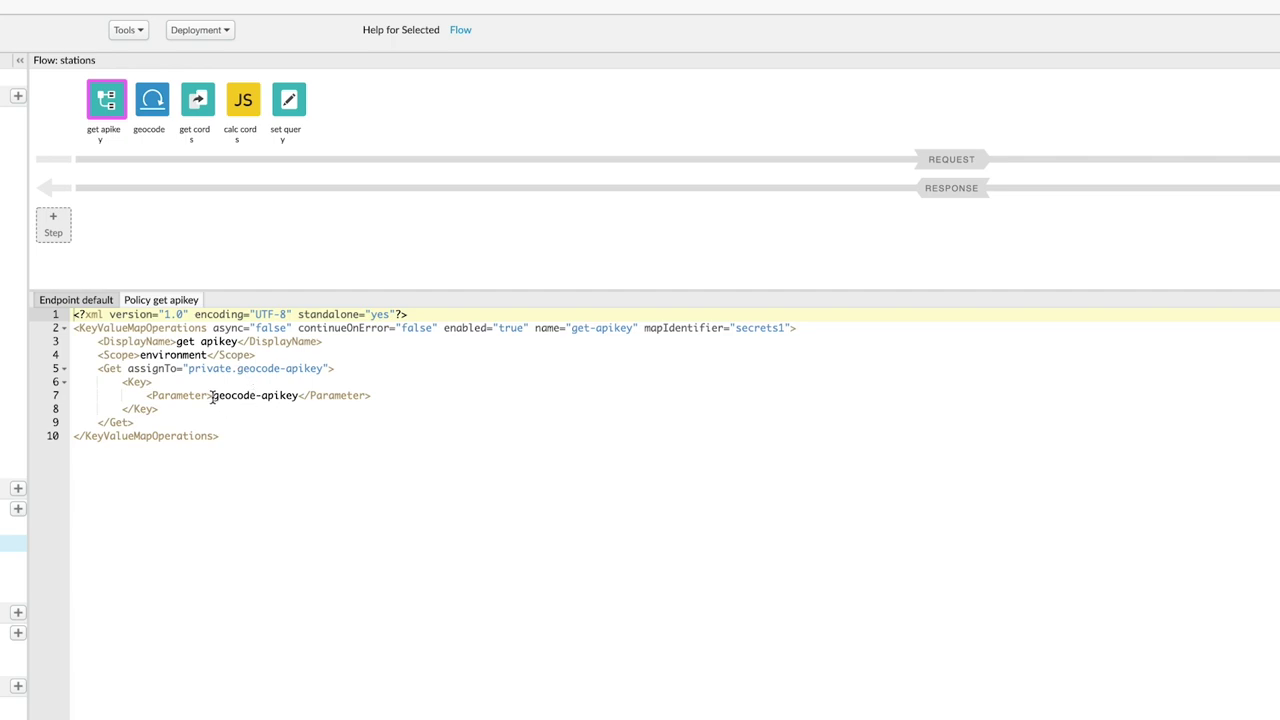
{"action": "left_click", "coordinate": [155, 103]}
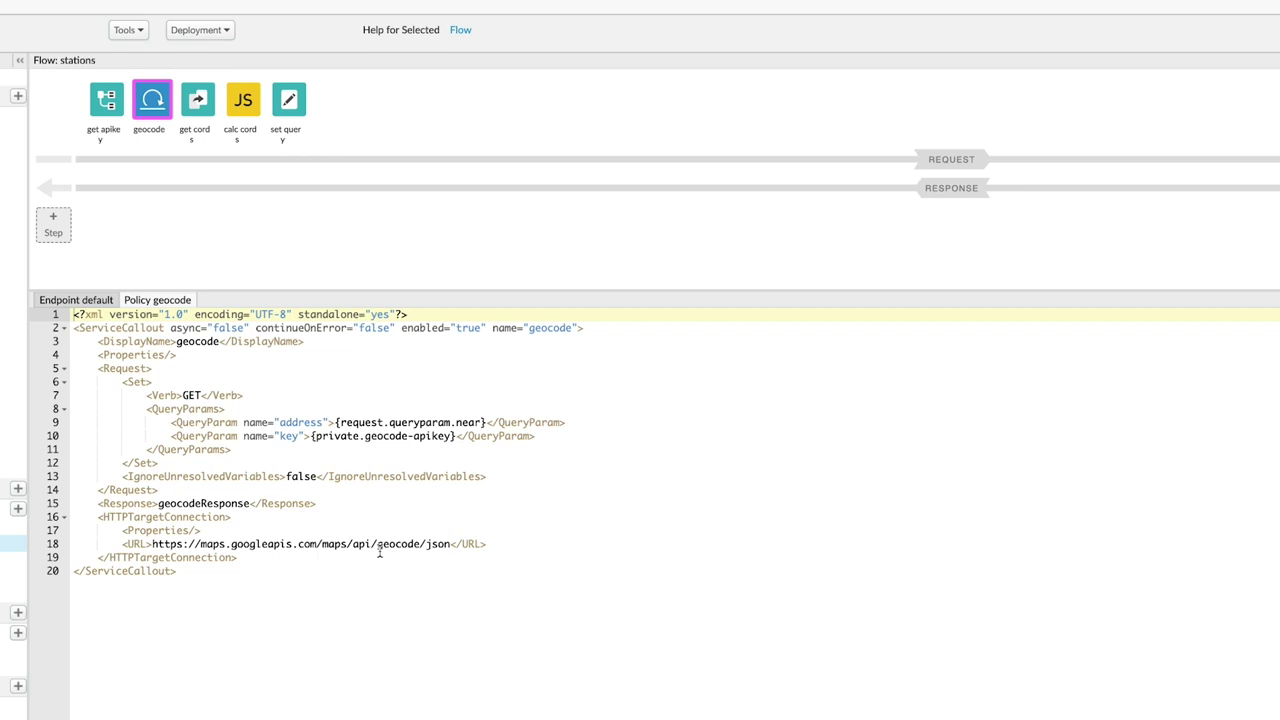
{"action": "left_click", "coordinate": [193, 112]}
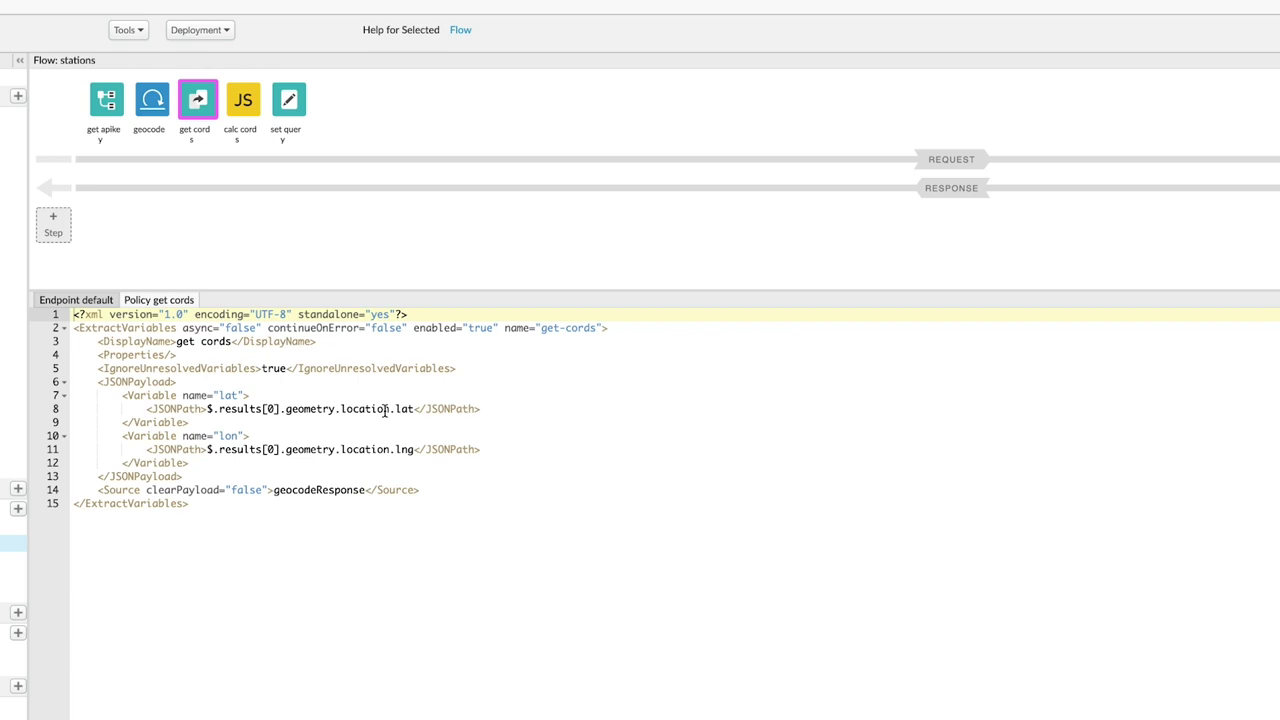
{"action": "left_click", "coordinate": [225, 395]}
{"action": "double_click", "coordinate": [229, 436]}
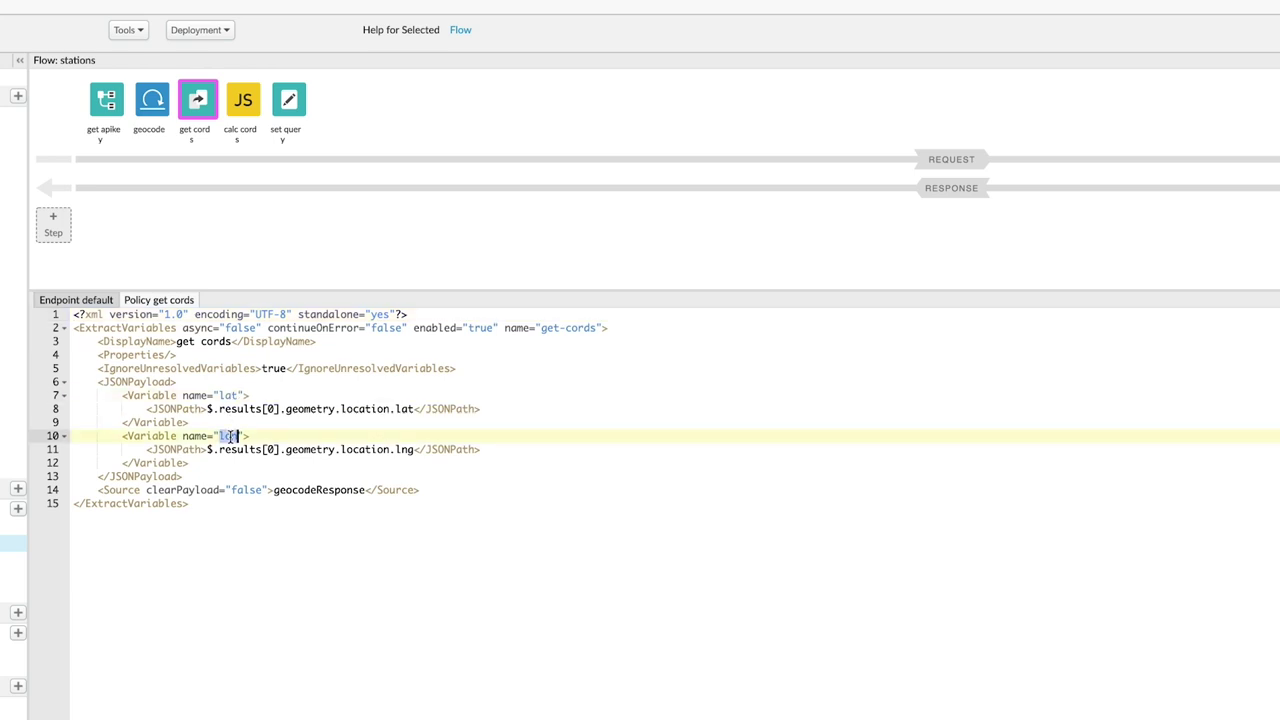
Examine the calc cords JavaScript policy and read through its boundingbox.js resource script.
{"action": "left_click", "coordinate": [243, 101]}
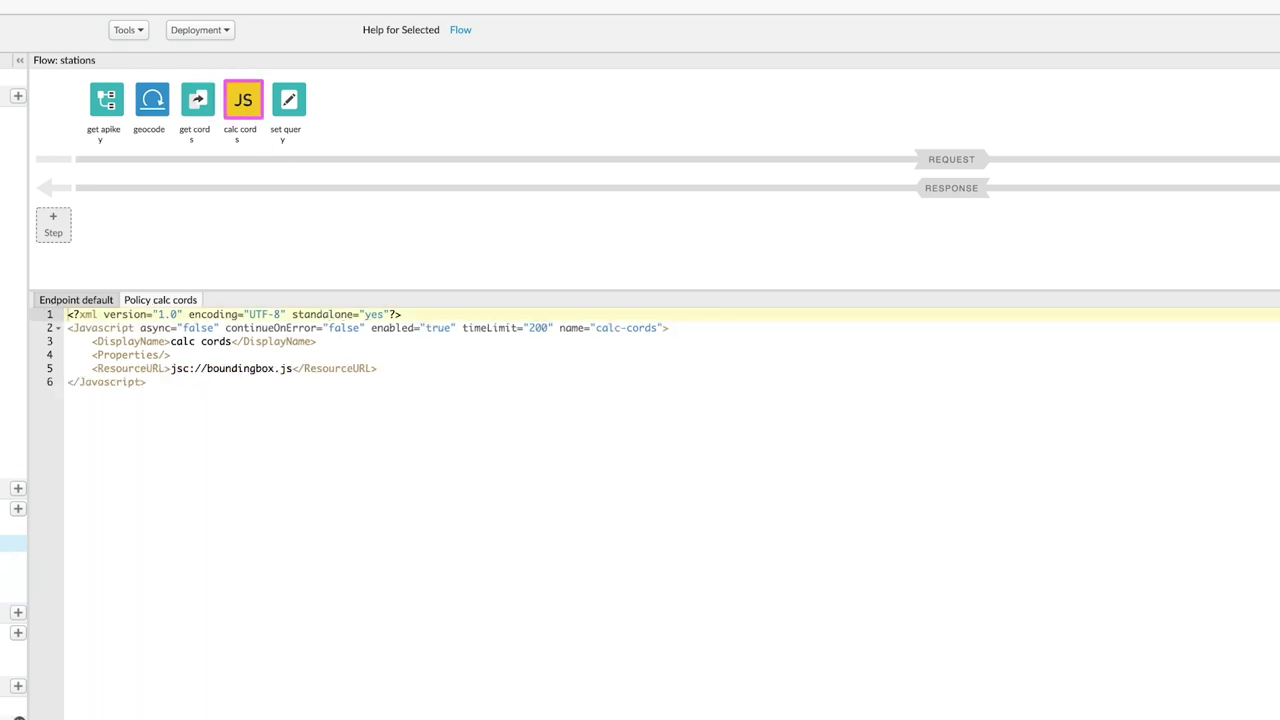
{"action": "left_click", "coordinate": [13, 716]}
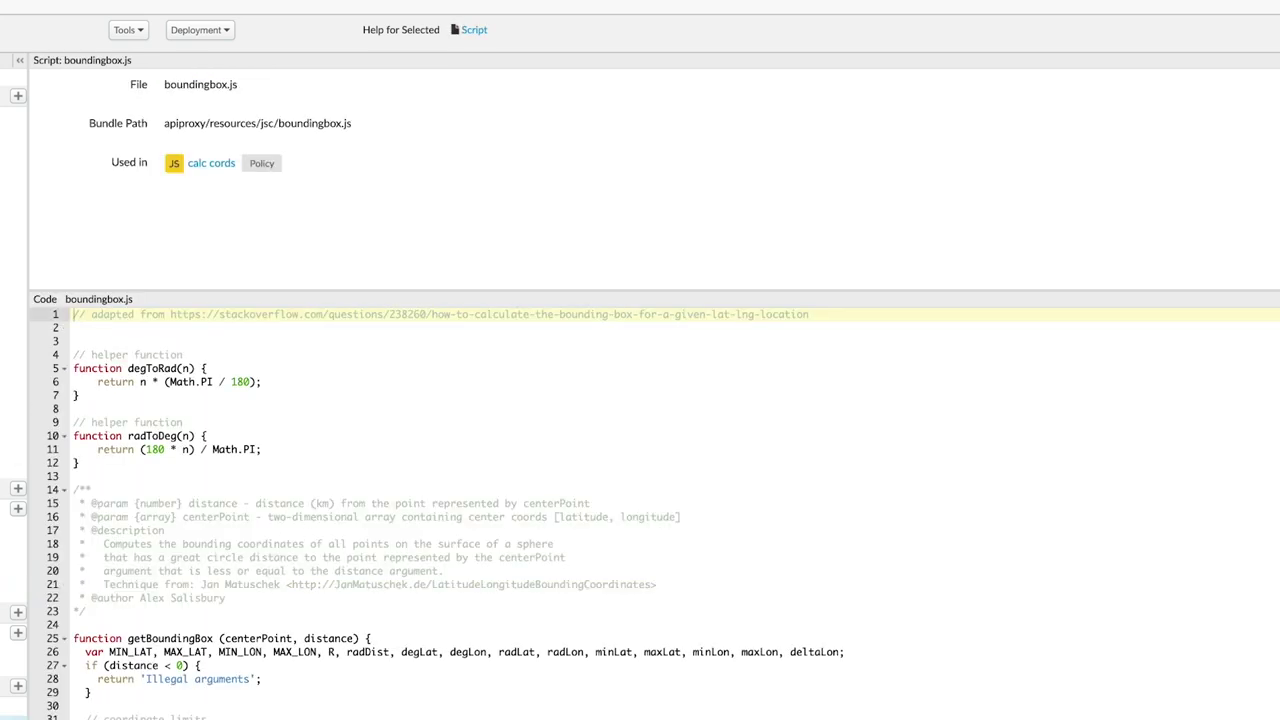
{"action": "scroll", "coordinate": [640, 514], "scroll_direction": "down", "scroll_amount": 15}
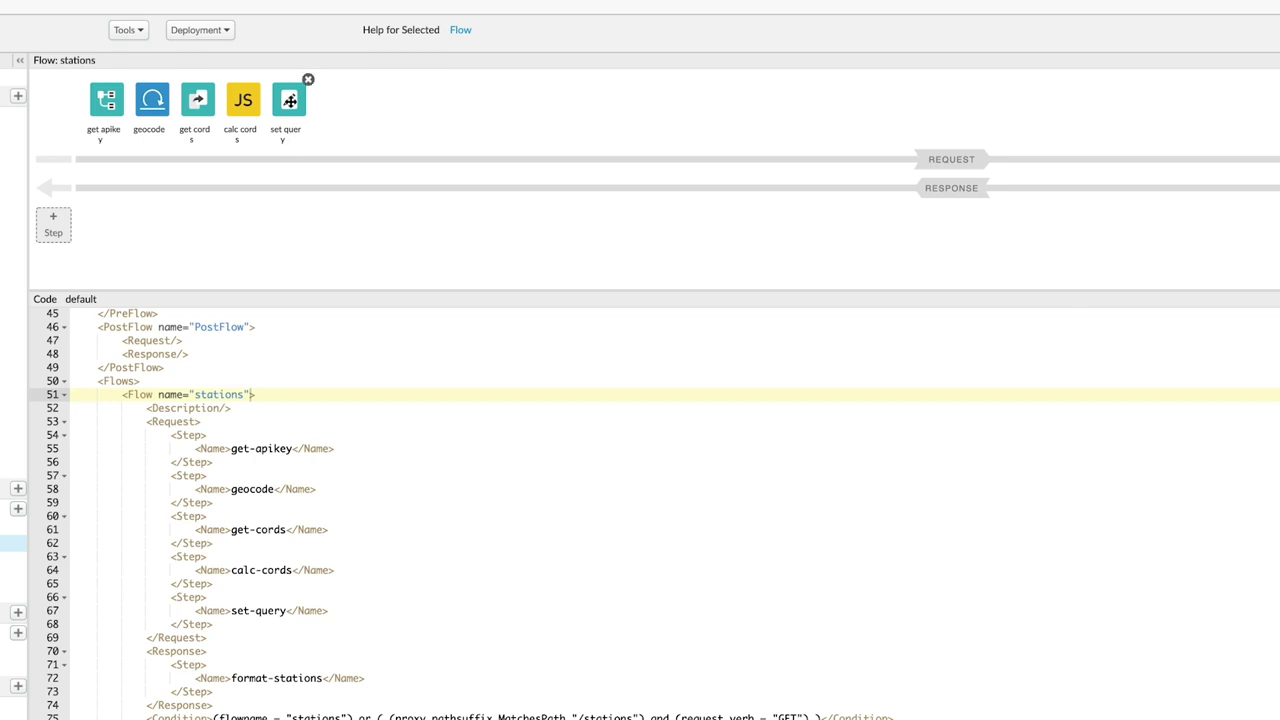
Review the stations flow's set query and format stations policies, and read the formatstations.js script.
{"action": "left_click", "coordinate": [289, 100]}
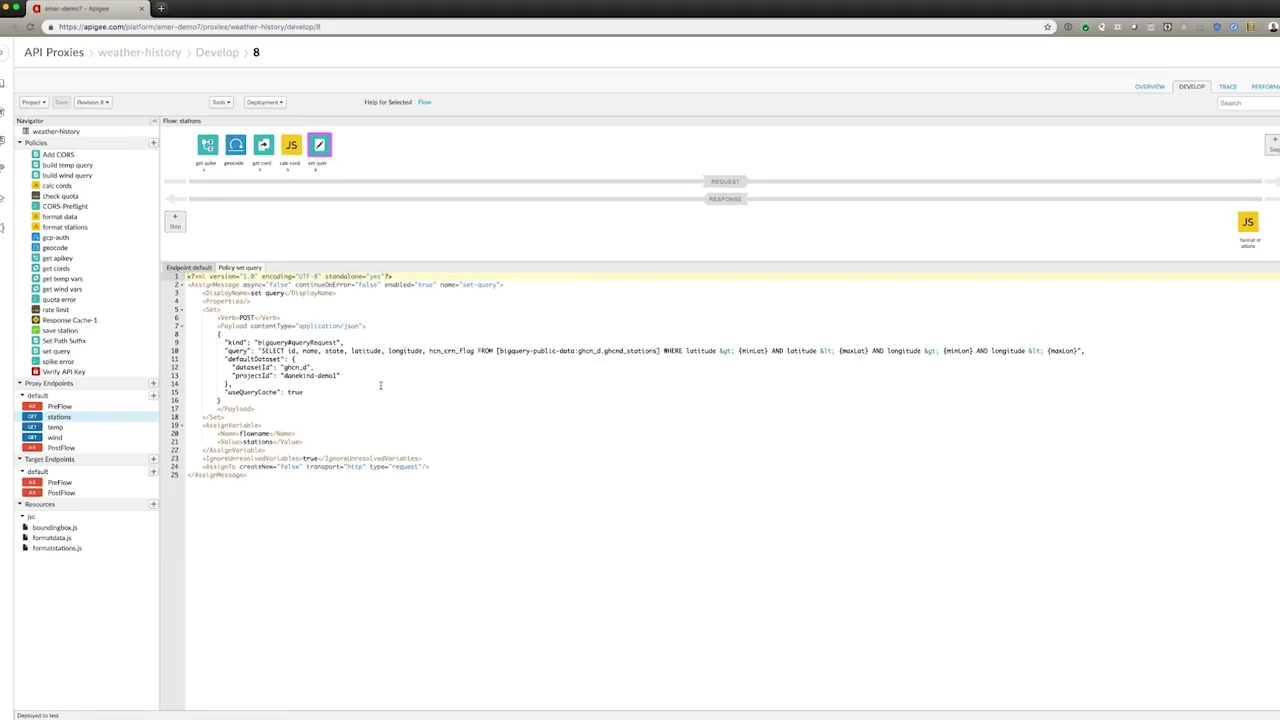
{"action": "left_click", "coordinate": [1237, 222]}
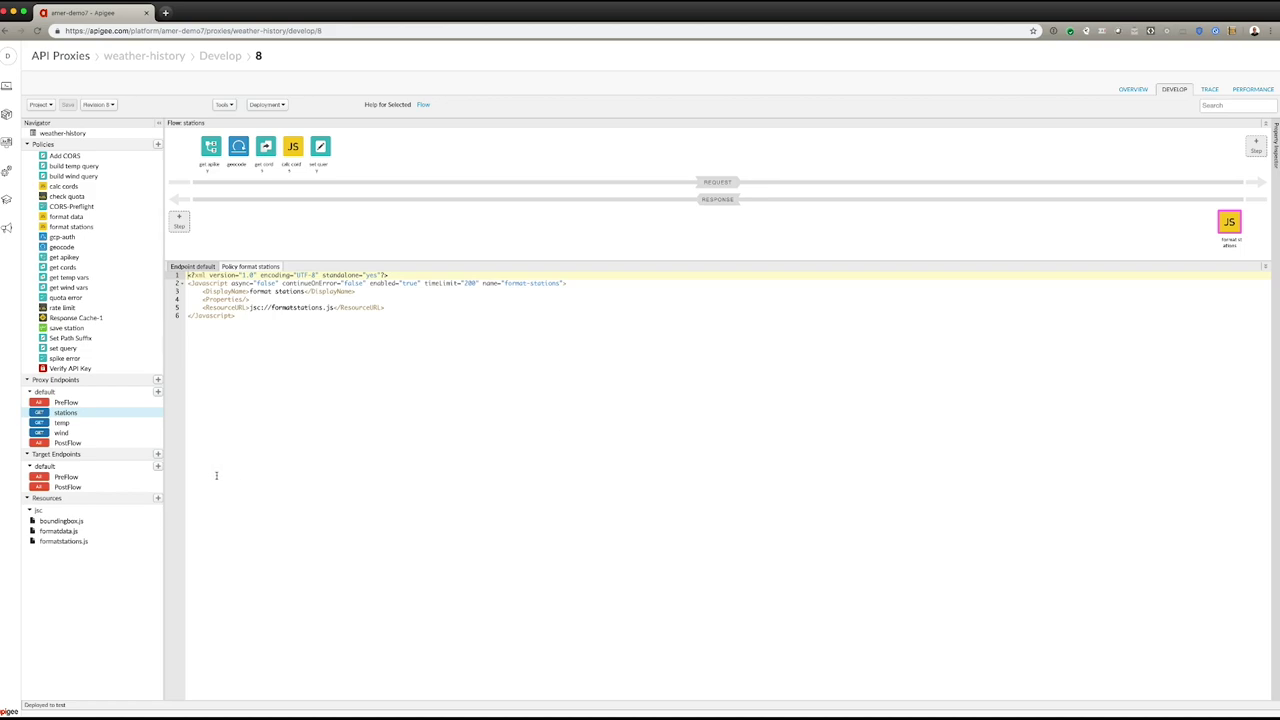
{"action": "left_click", "coordinate": [70, 540]}
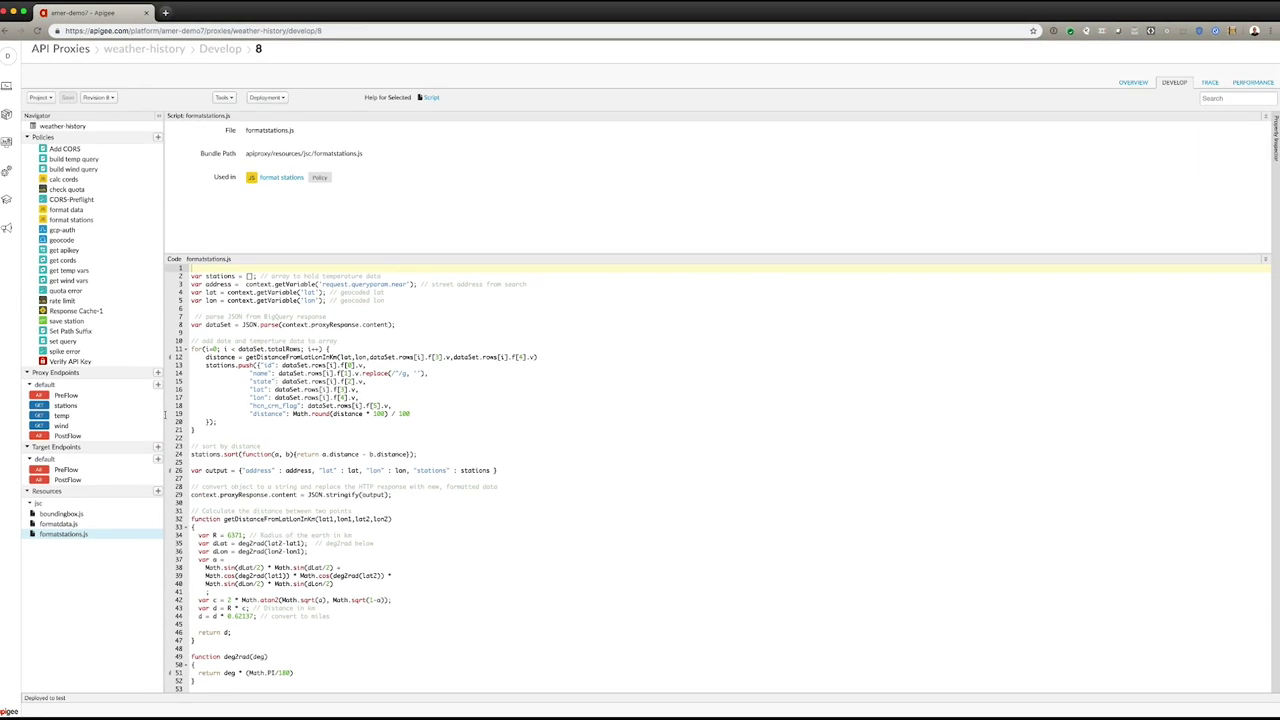
Examine the temp flow's get temp vars, build temp query and save station policies.
{"action": "left_click", "coordinate": [62, 415]}
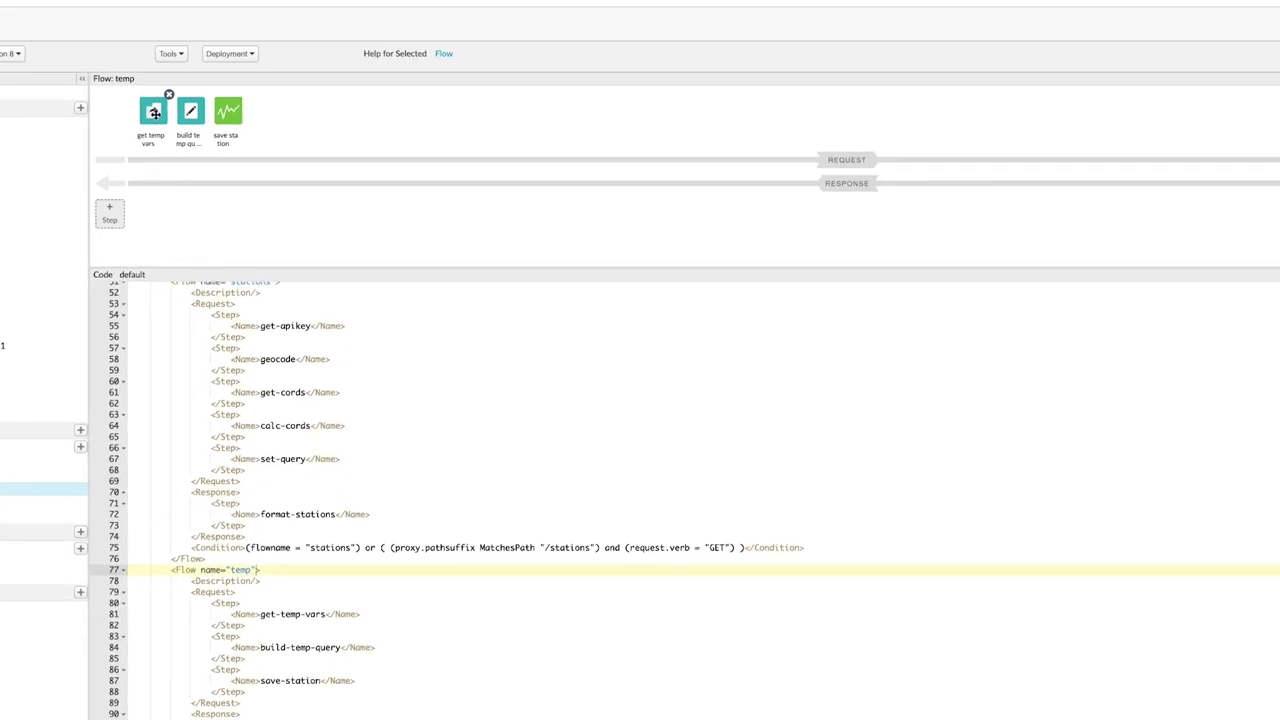
{"action": "left_click", "coordinate": [210, 140]}
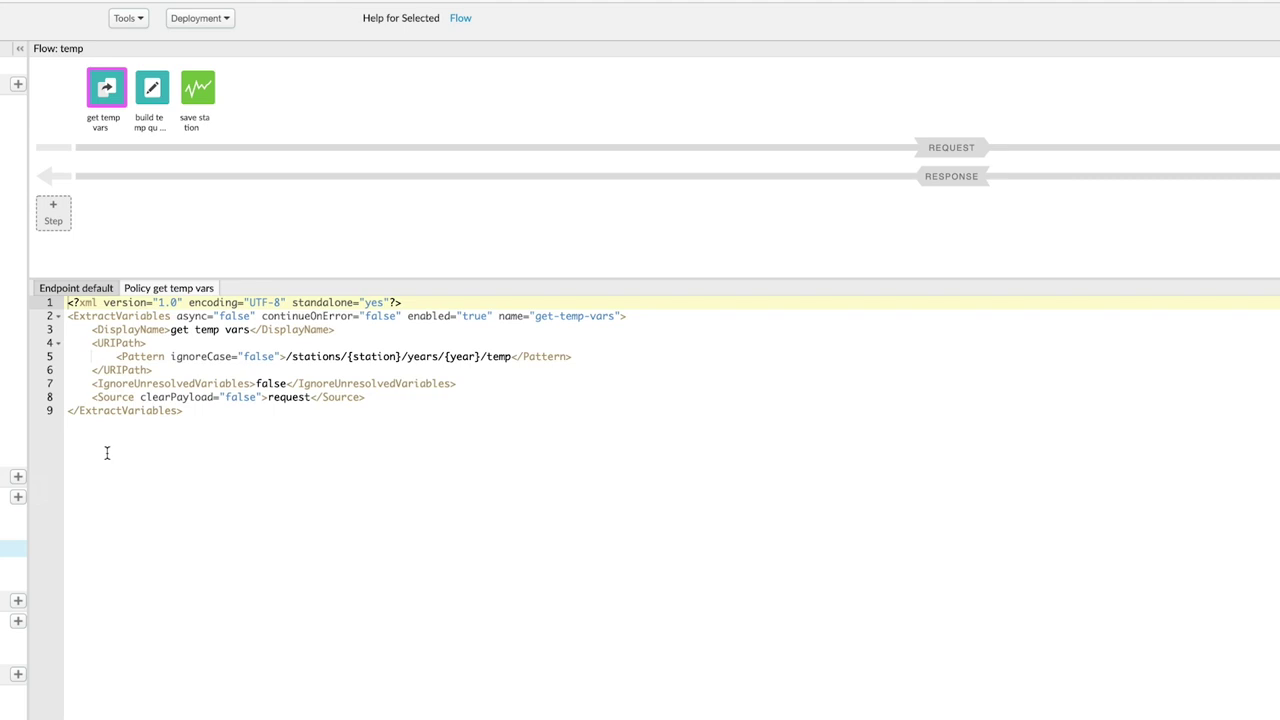
{"action": "mouse_move", "coordinate": [123, 143]}
{"action": "left_click", "coordinate": [166, 110]}
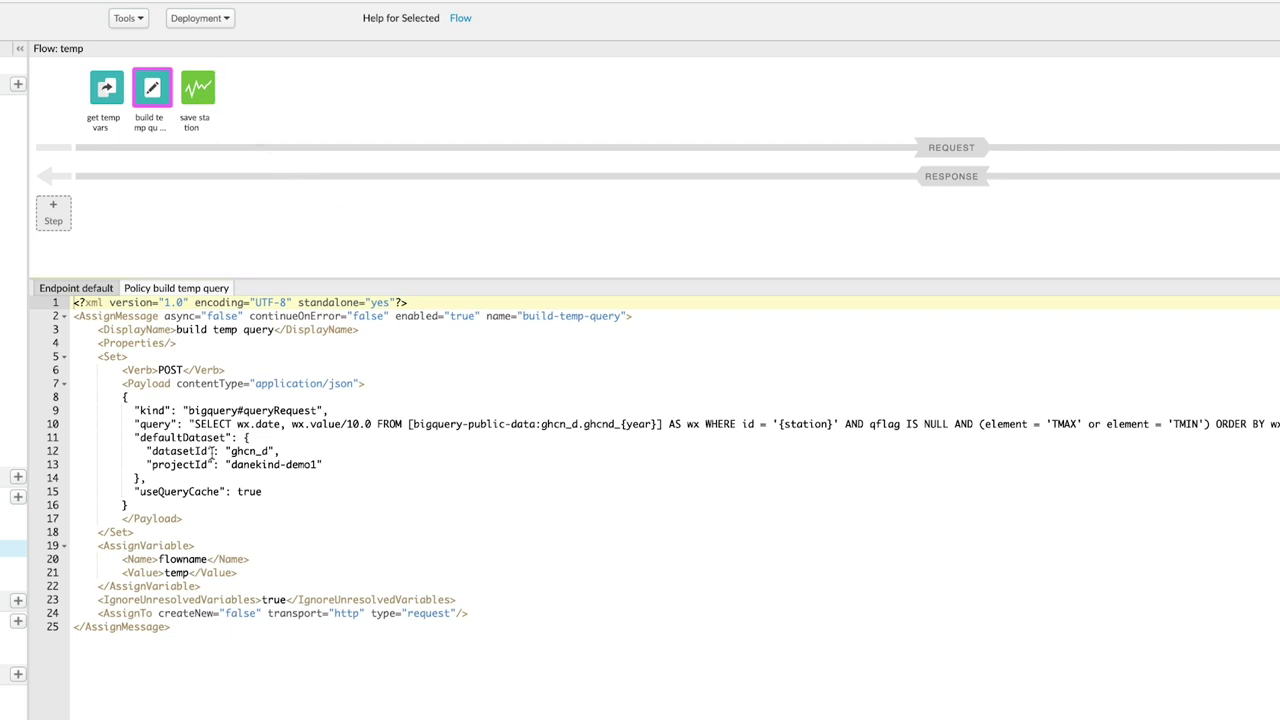
{"action": "left_click", "coordinate": [200, 90]}
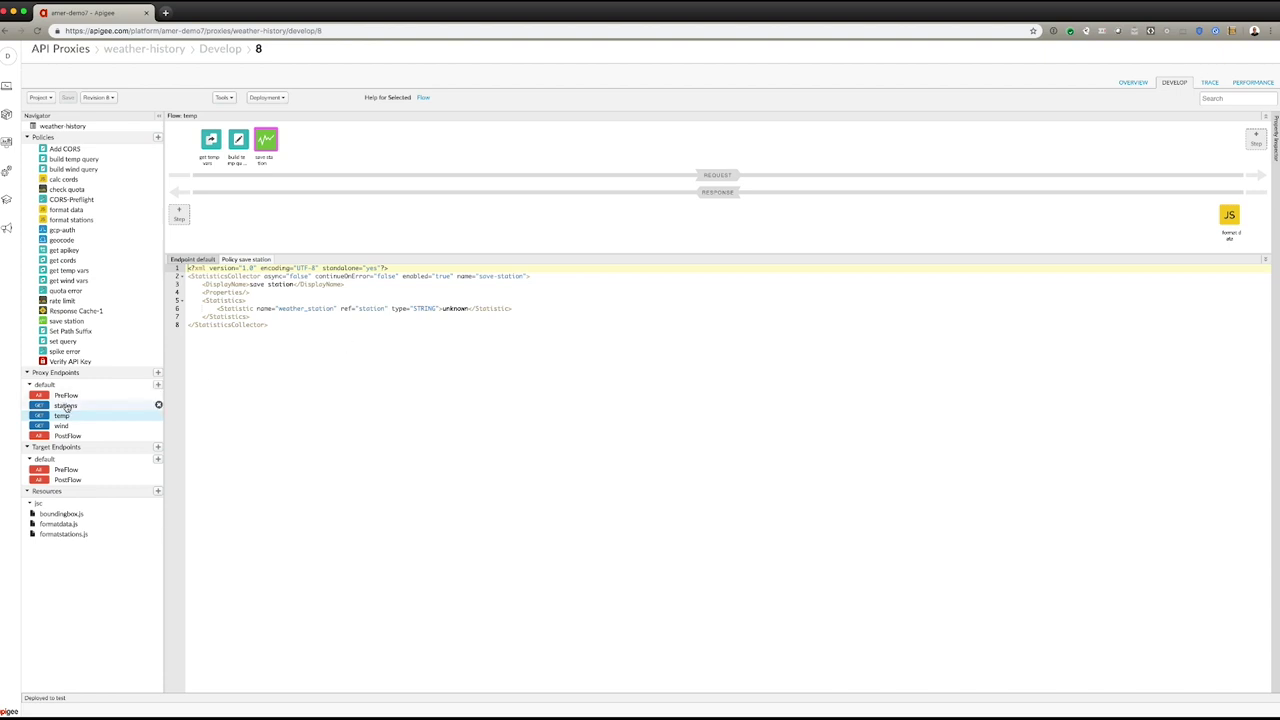
Revisit the stations flow and start a trace session for the weather-history proxy on the test environment, revision 8.
{"action": "left_click", "coordinate": [66, 405]}
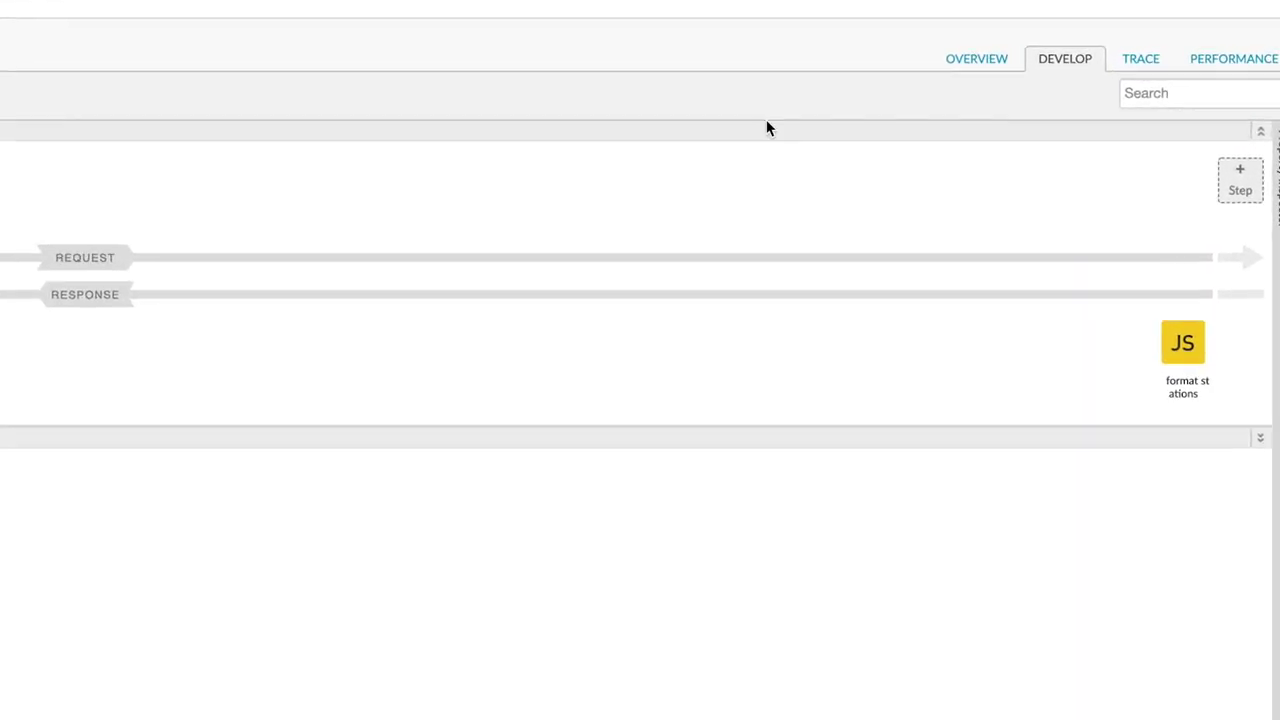
{"action": "left_click", "coordinate": [1143, 60]}
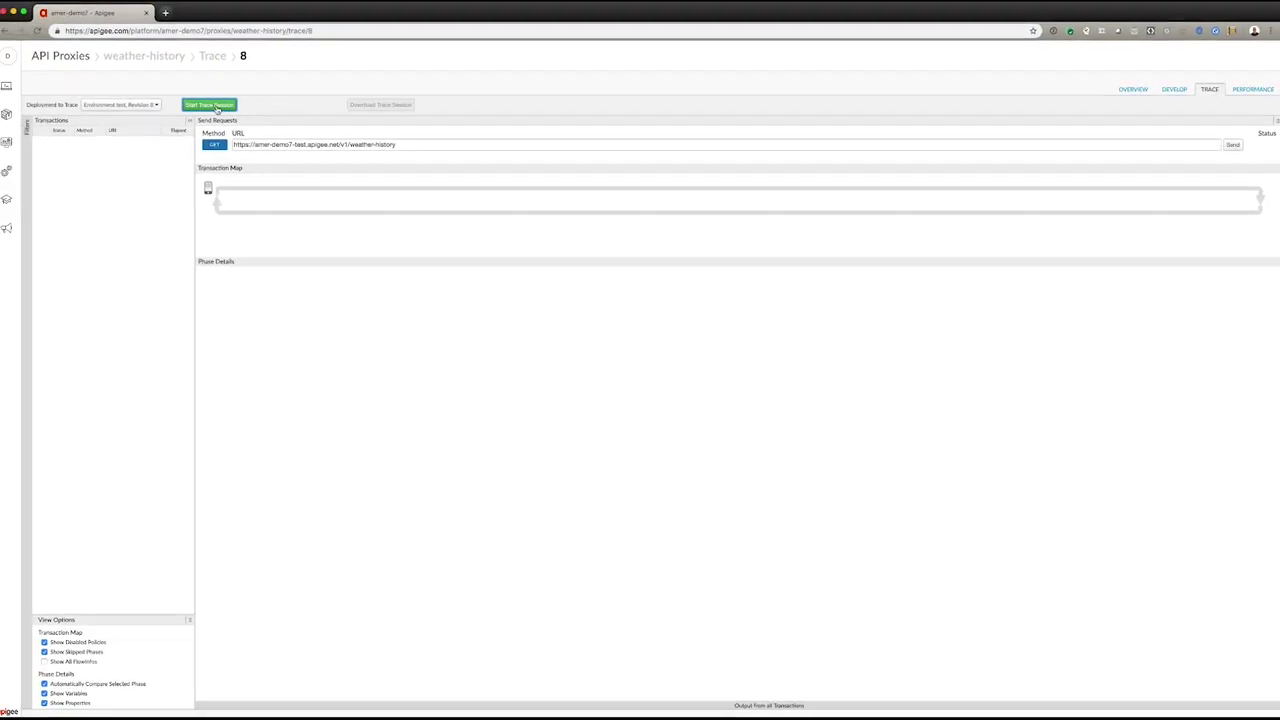
{"action": "left_click", "coordinate": [217, 108]}
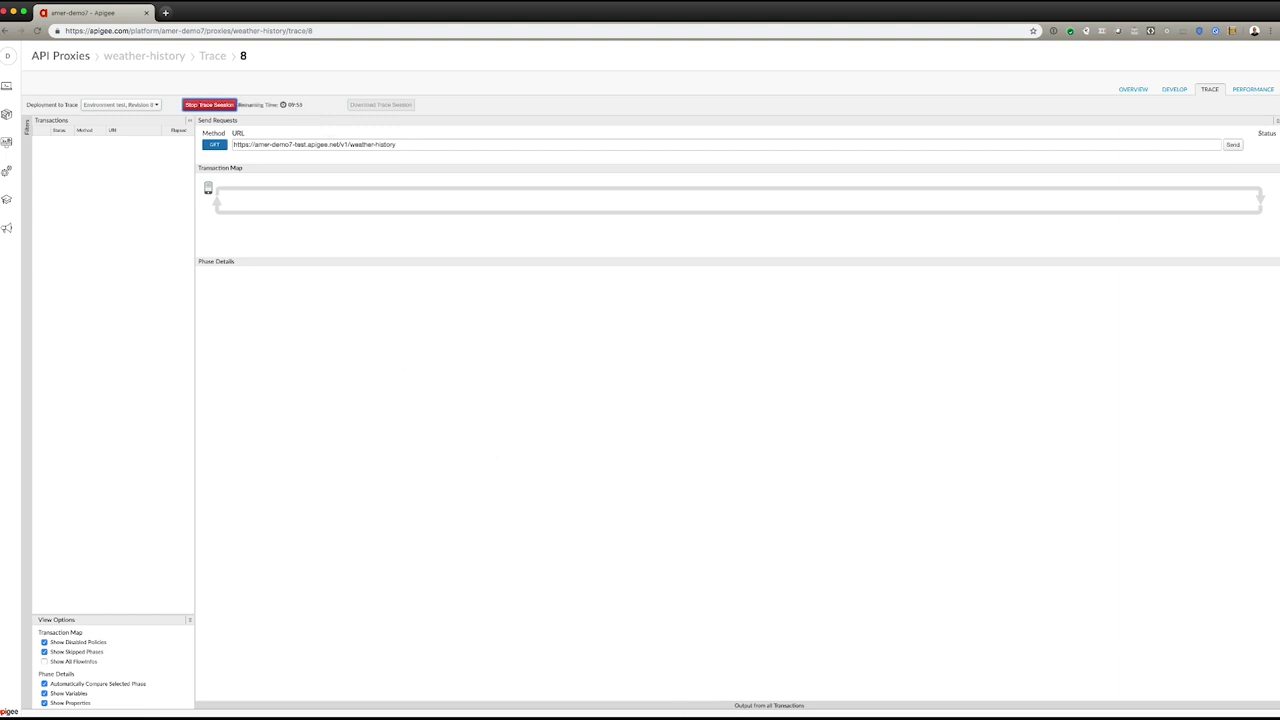
Switch to the temps365.html preview in Coda 2, set the year to 2014 and run the temperature query five times.
{"action": "left_click", "coordinate": [677, 695]}
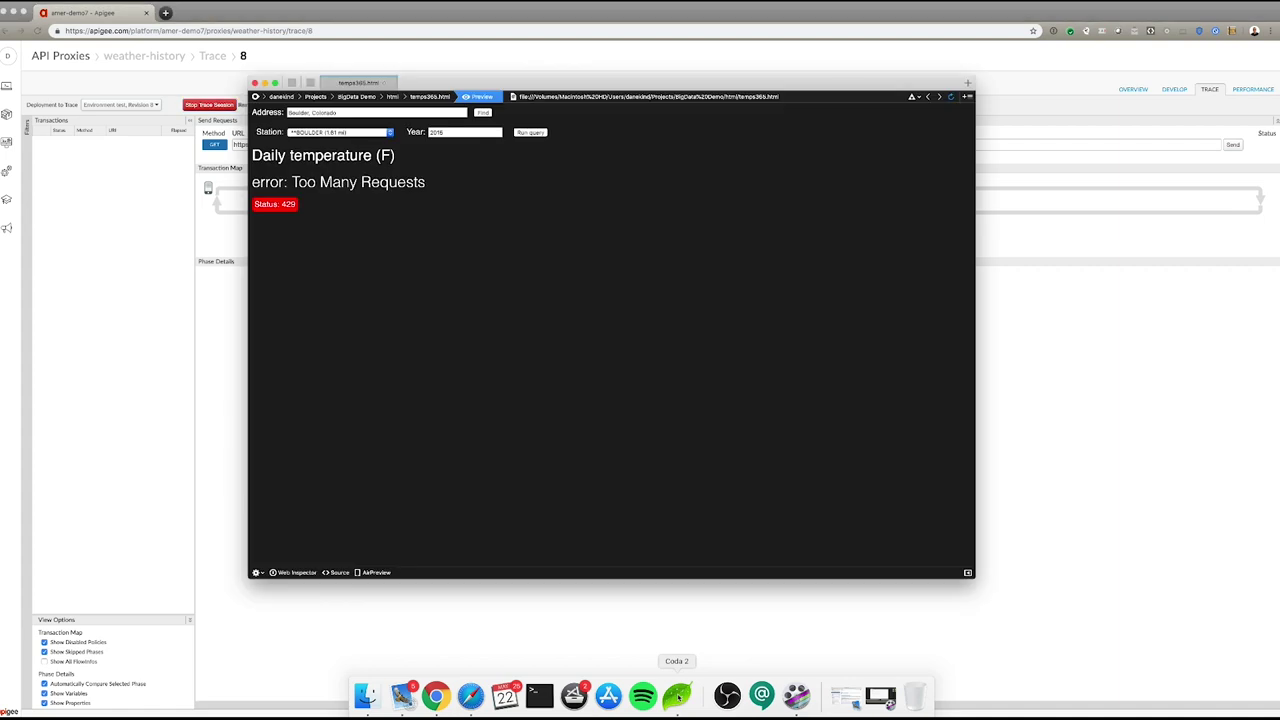
{"action": "left_click", "coordinate": [454, 133]}
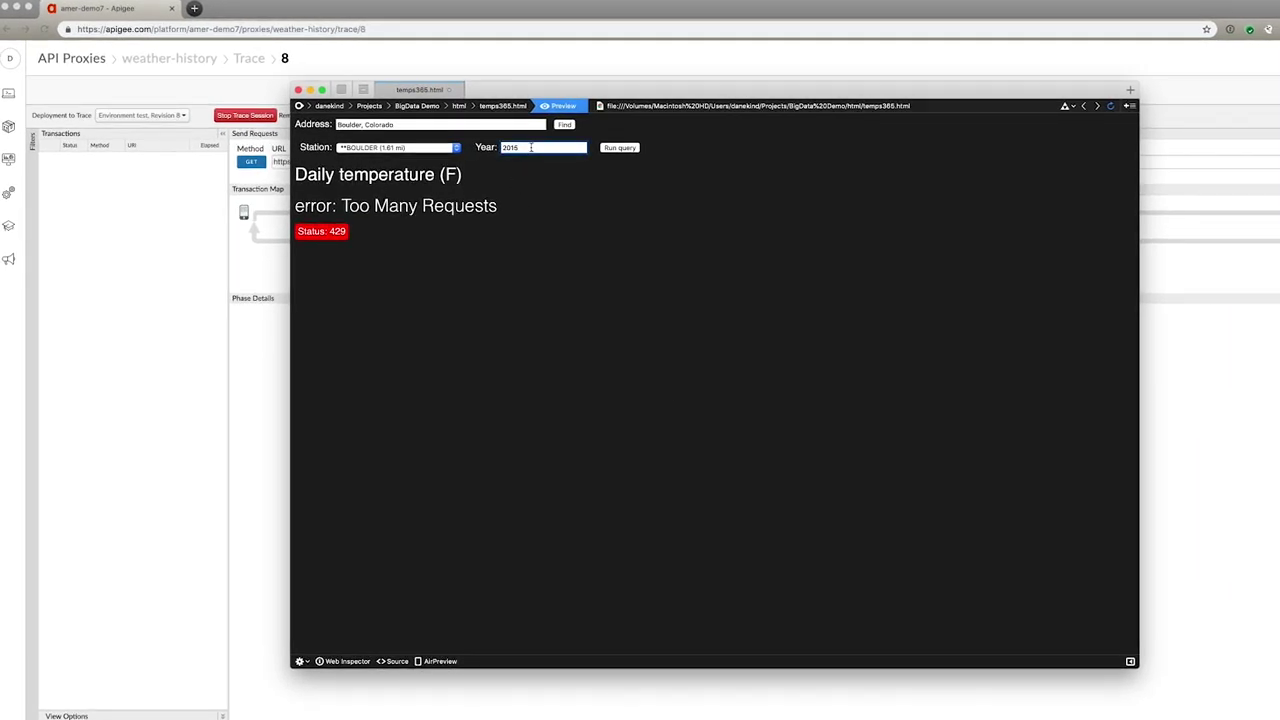
{"action": "left_click", "coordinate": [622, 148]}
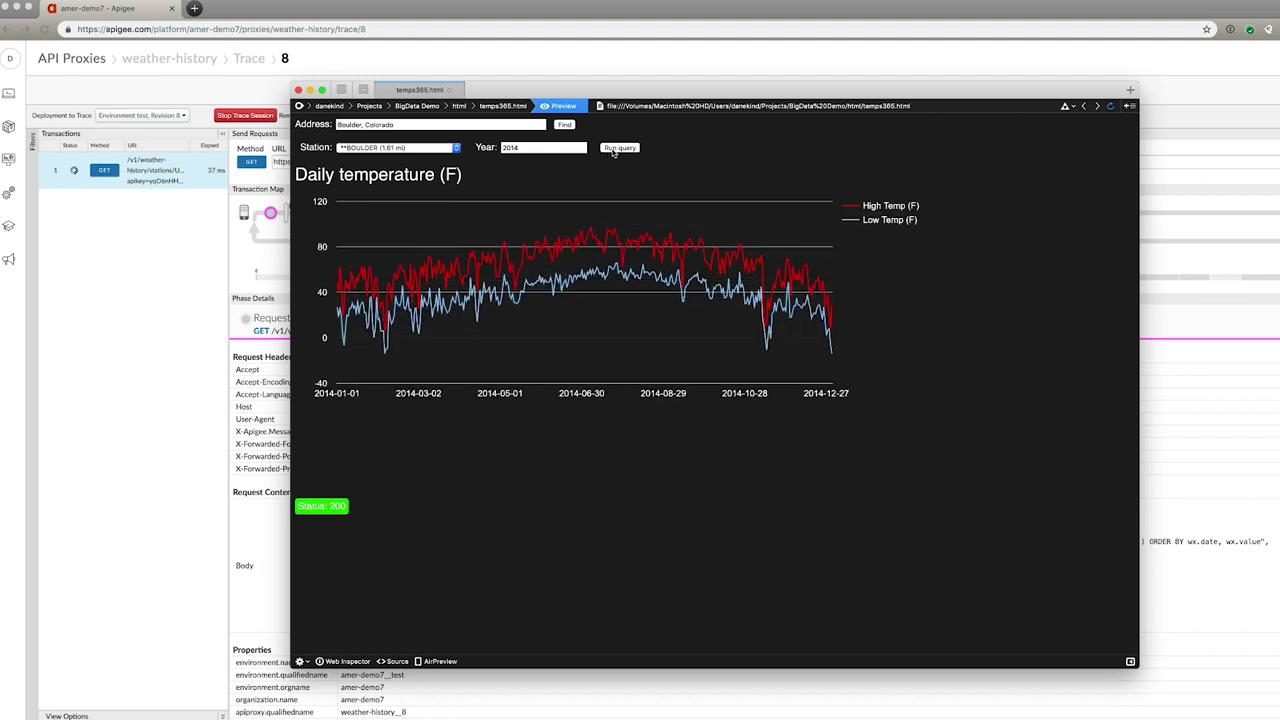
{"action": "left_click", "coordinate": [615, 148]}
{"action": "left_click", "coordinate": [614, 149]}
{"action": "left_click", "coordinate": [614, 149]}
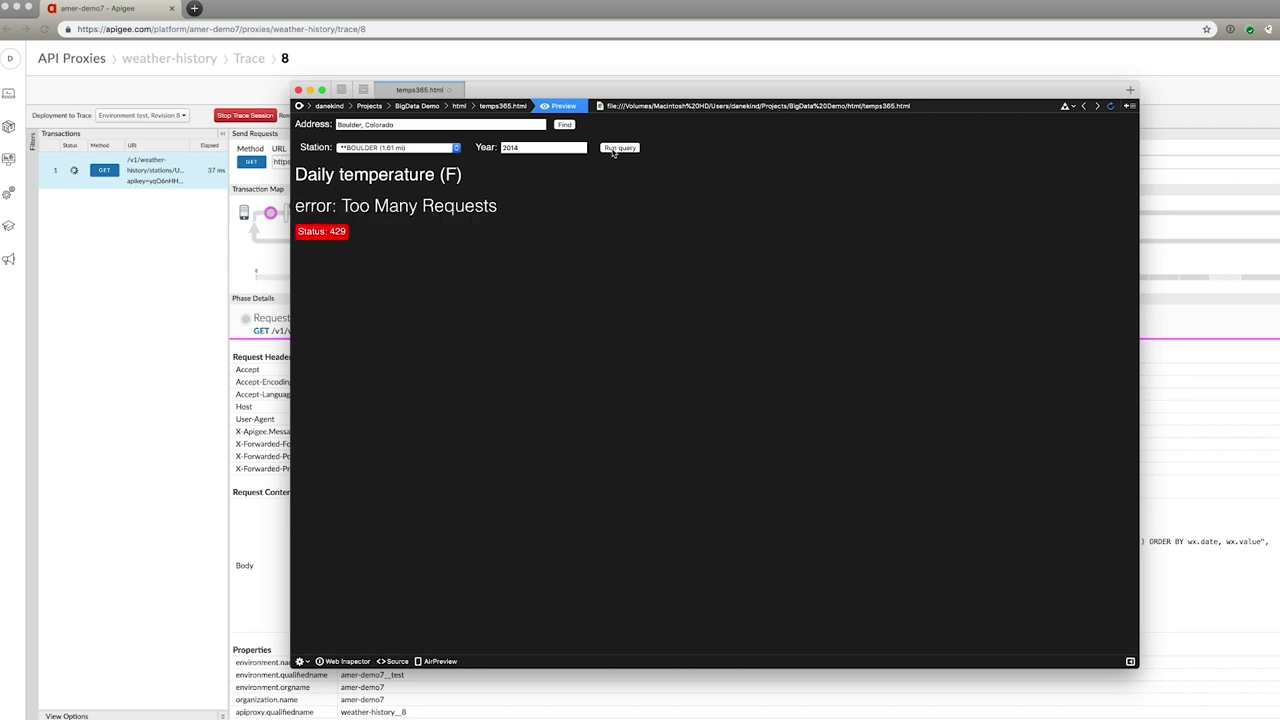
{"action": "left_click", "coordinate": [614, 149]}
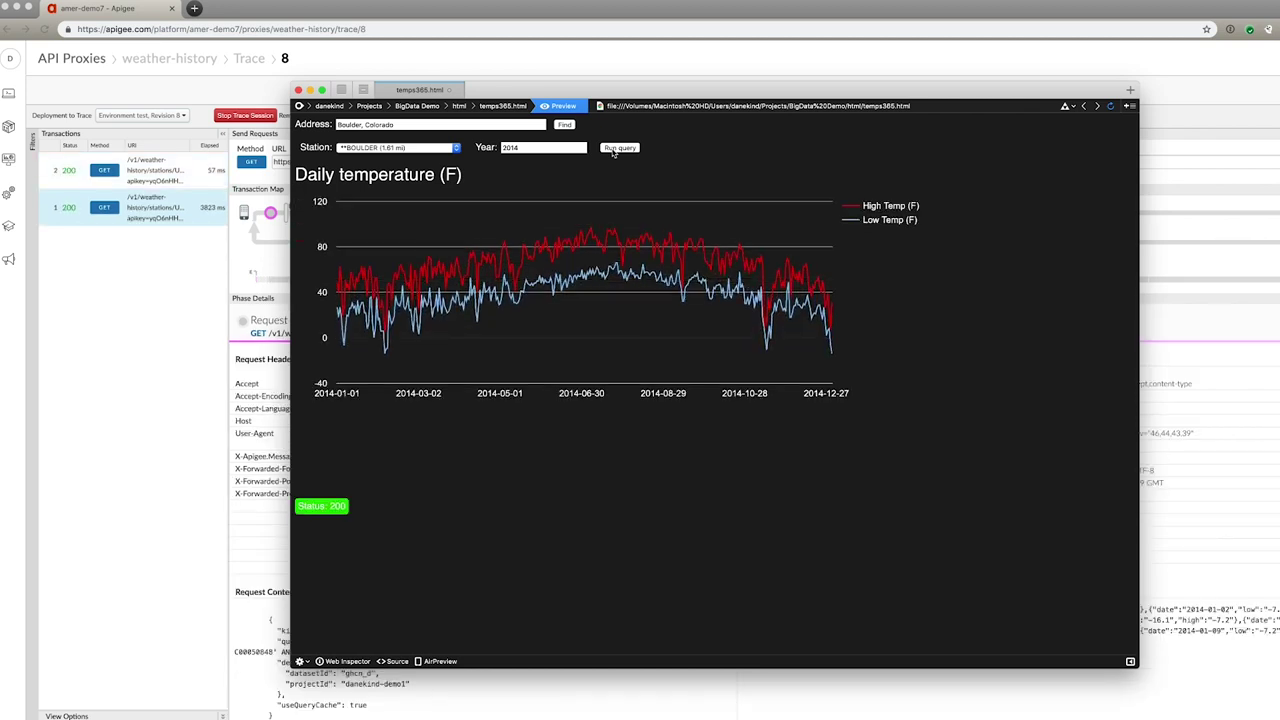
Return to the trace and inspect the first transaction's Verify API Key variables and the other request policies through get temp vars.
{"action": "left_click", "coordinate": [270, 232]}
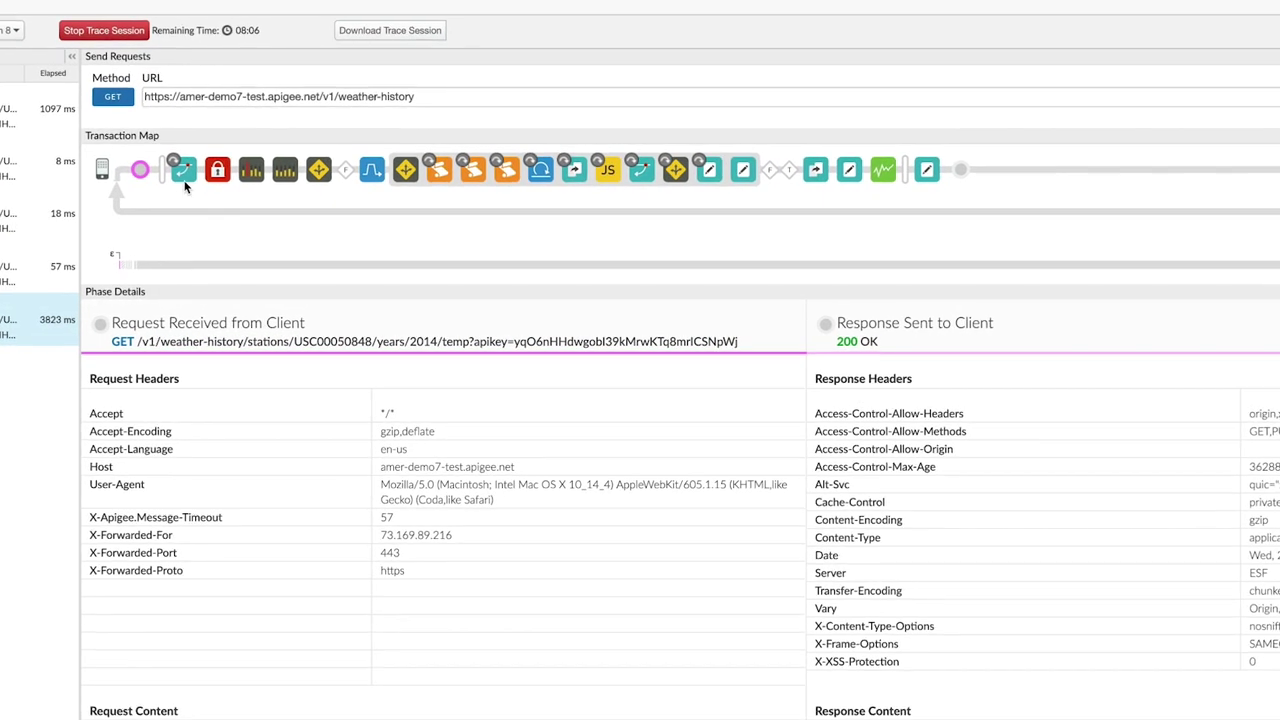
{"action": "left_click", "coordinate": [218, 176]}
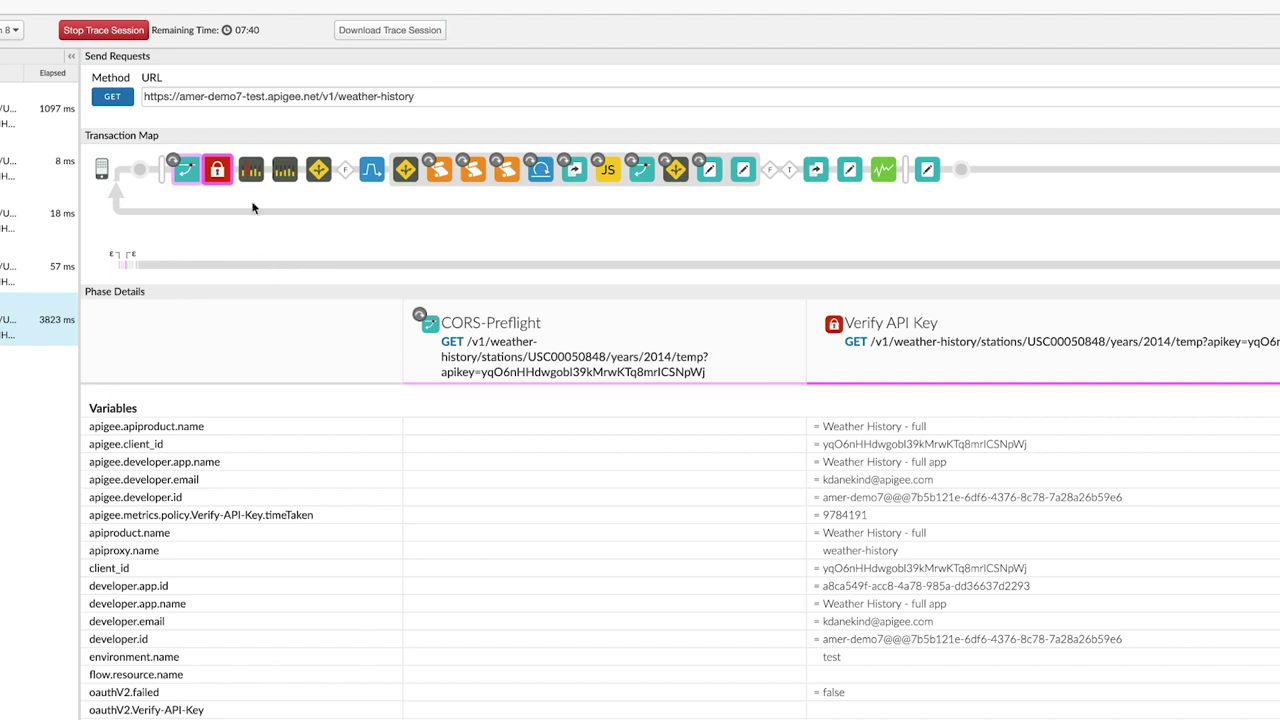
{"action": "mouse_move", "coordinate": [254, 180]}
{"action": "mouse_move", "coordinate": [372, 178]}
{"action": "mouse_move", "coordinate": [817, 175]}
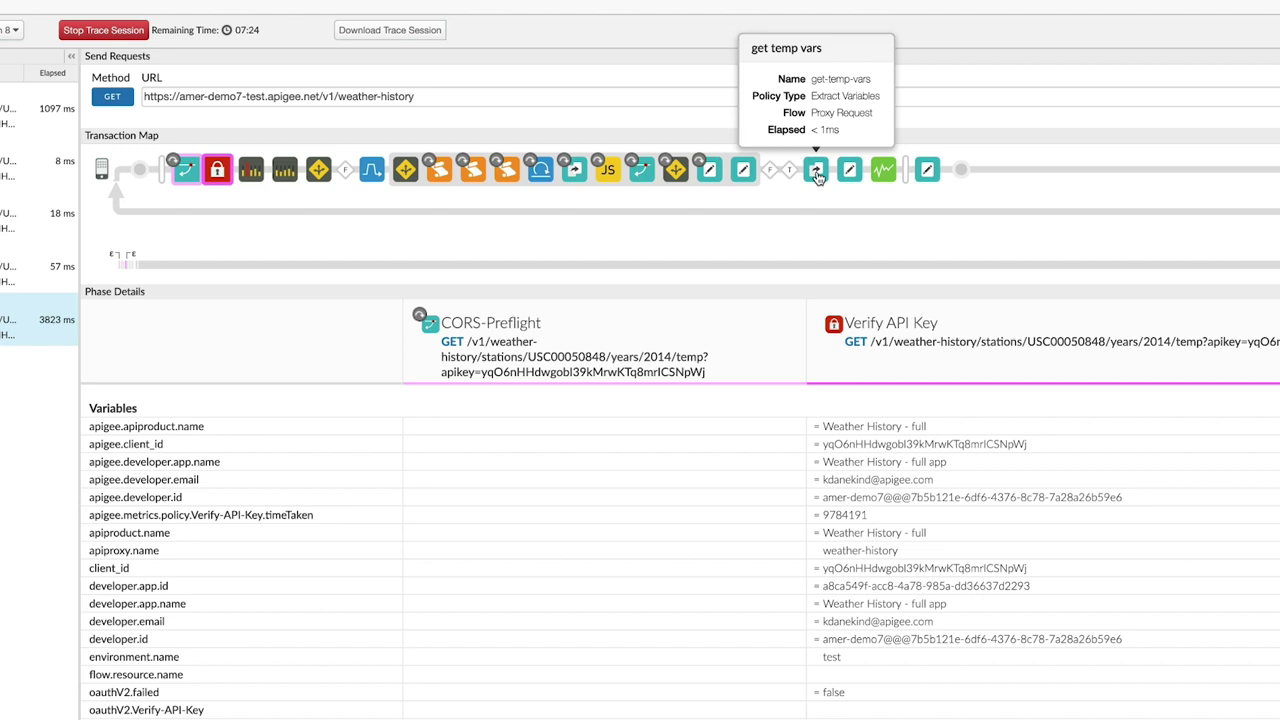
Examine the BigQuery request sent to the target server, the response received from it, and the reformatted response data in the first transaction.
{"action": "left_click", "coordinate": [963, 177]}
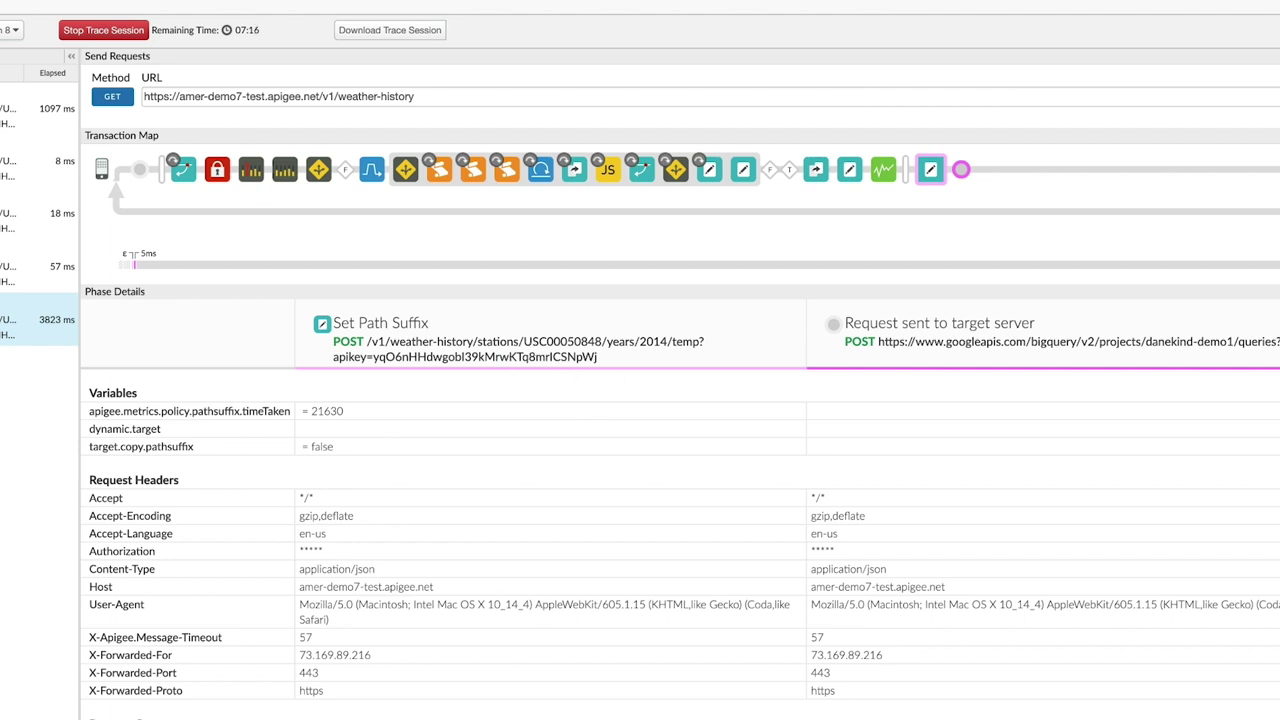
{"action": "scroll", "coordinate": [680, 510], "scroll_direction": "down", "scroll_amount": 4}
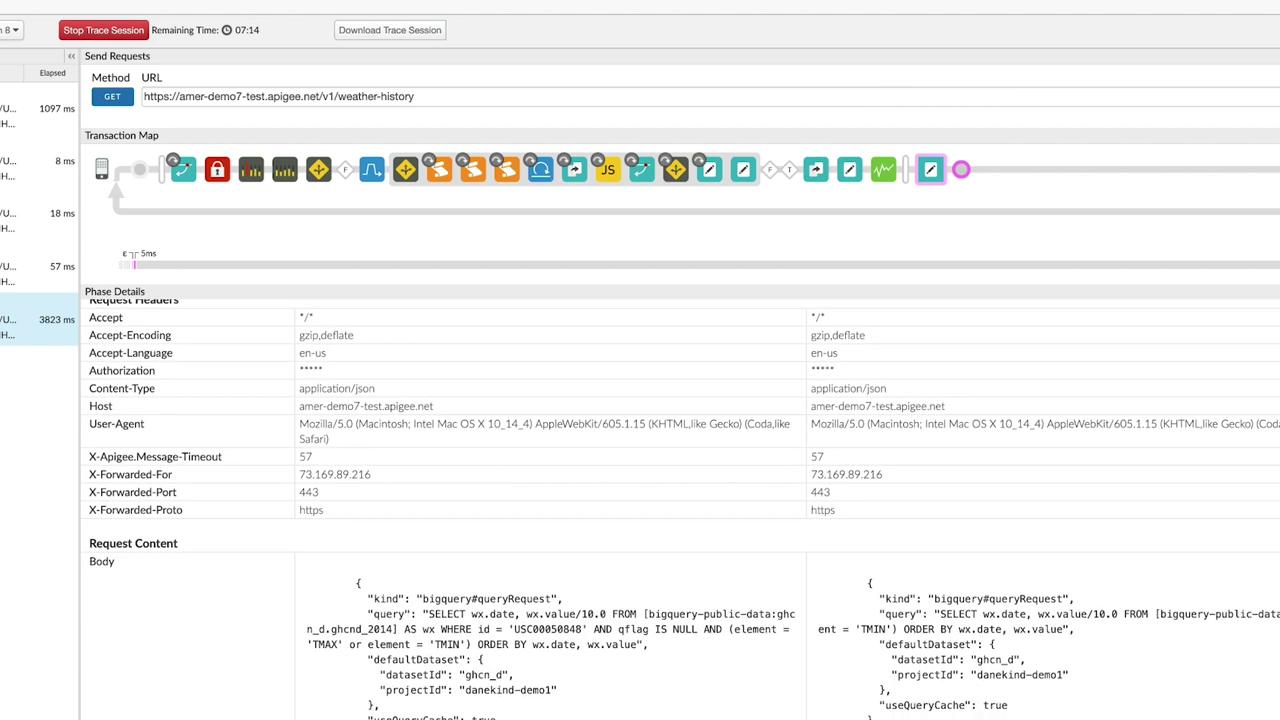
{"action": "scroll", "coordinate": [636, 659], "scroll_direction": "up", "scroll_amount": 4}
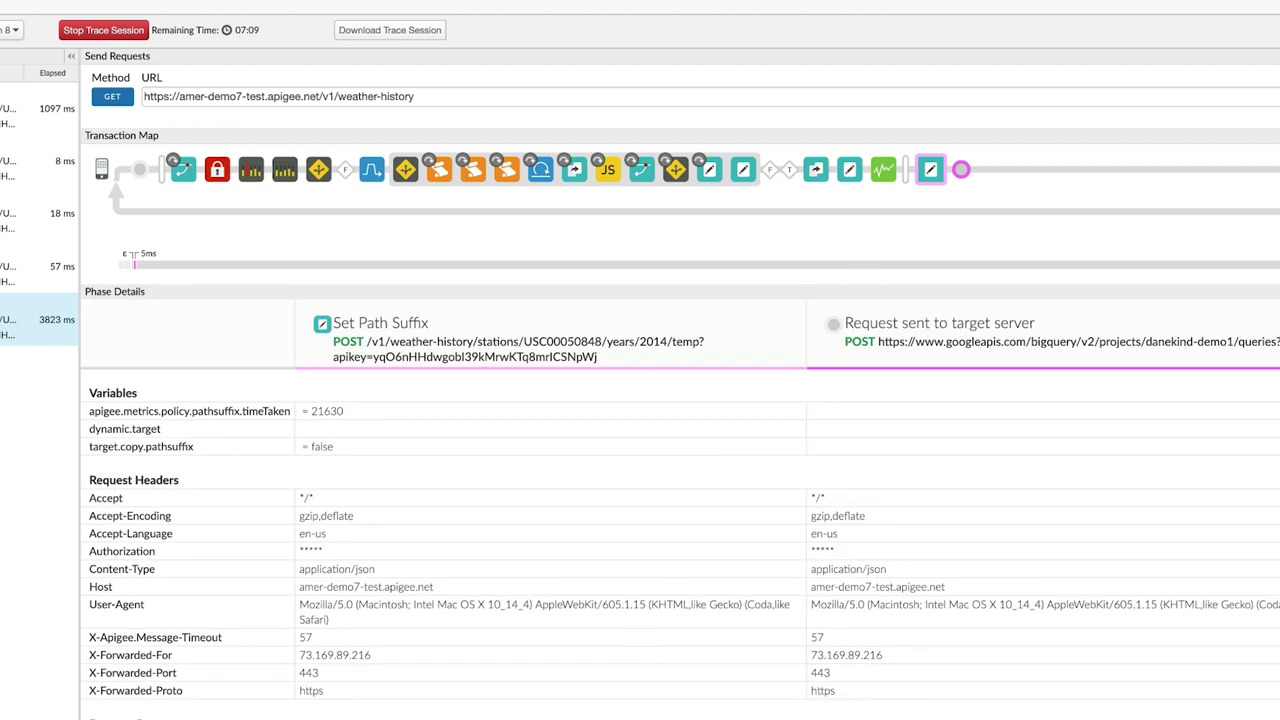
{"action": "scroll", "coordinate": [938, 348], "scroll_direction": "down", "scroll_amount": 1}
{"action": "scroll", "coordinate": [680, 500], "scroll_direction": "down", "scroll_amount": 4}
{"action": "scroll", "coordinate": [680, 500], "scroll_direction": "up", "scroll_amount": 4}
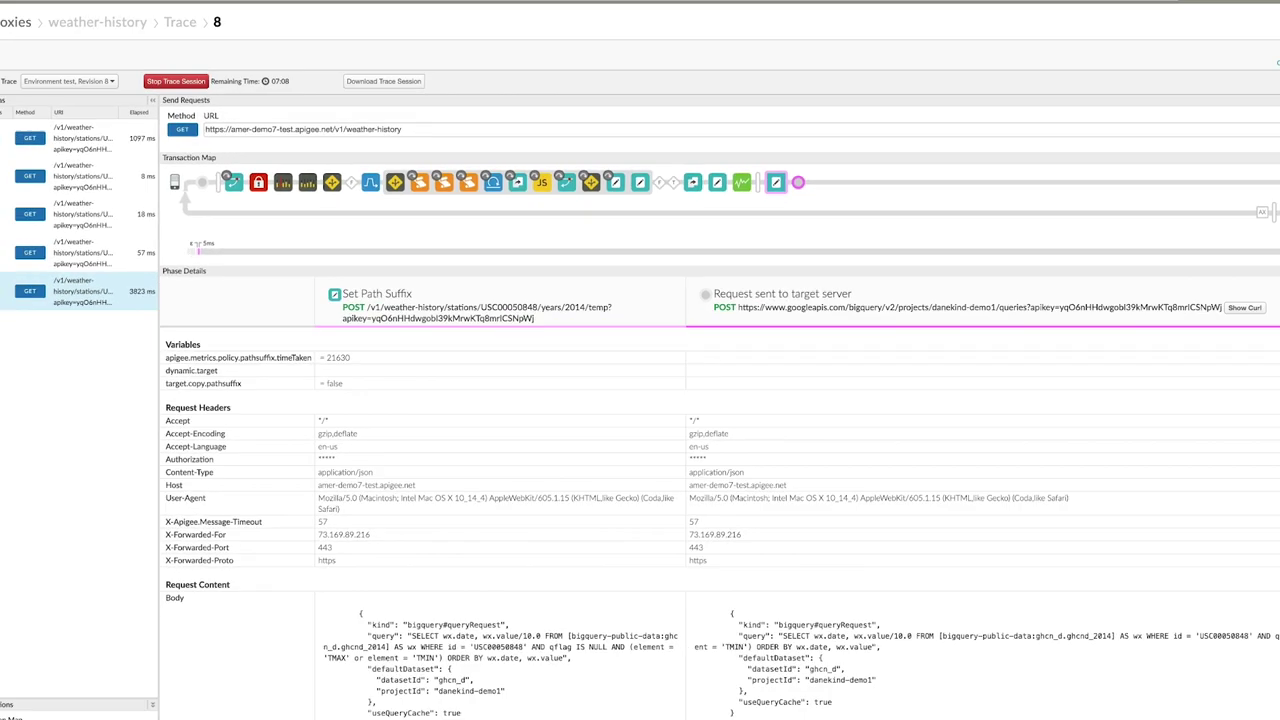
{"action": "left_click", "coordinate": [1268, 213]}
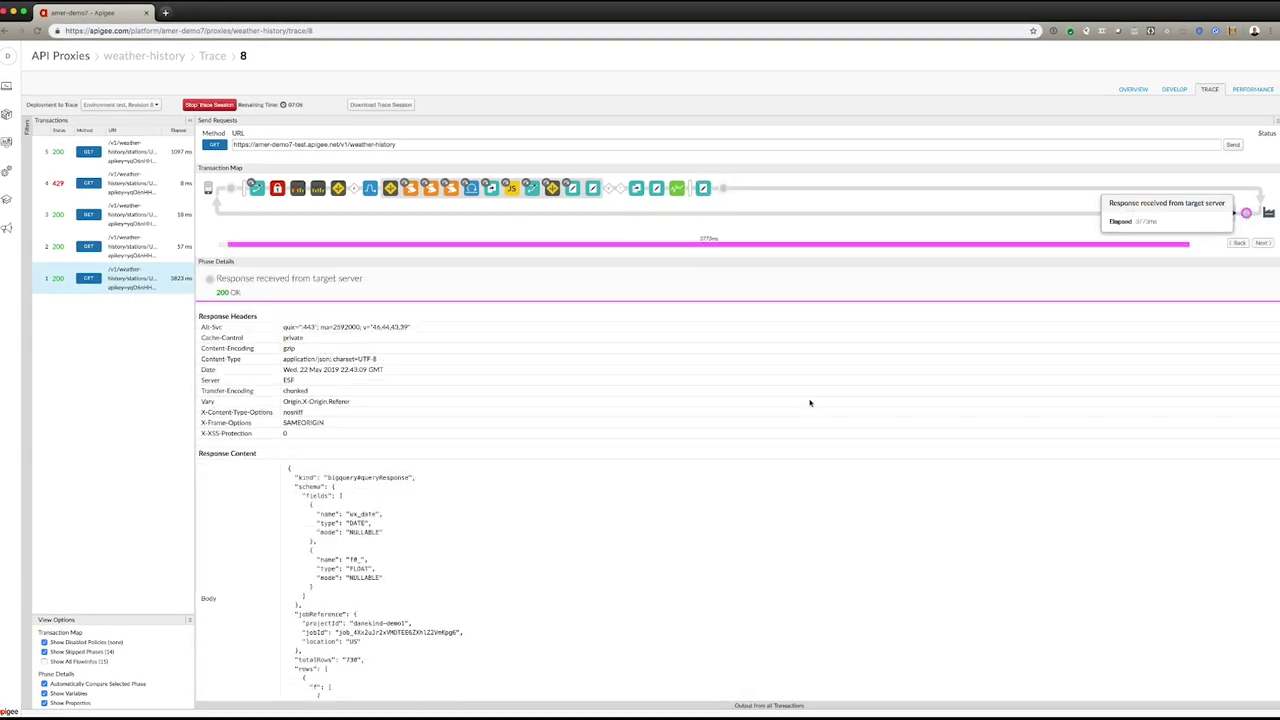
{"action": "scroll", "coordinate": [644, 504], "scroll_direction": "down", "scroll_amount": 3}
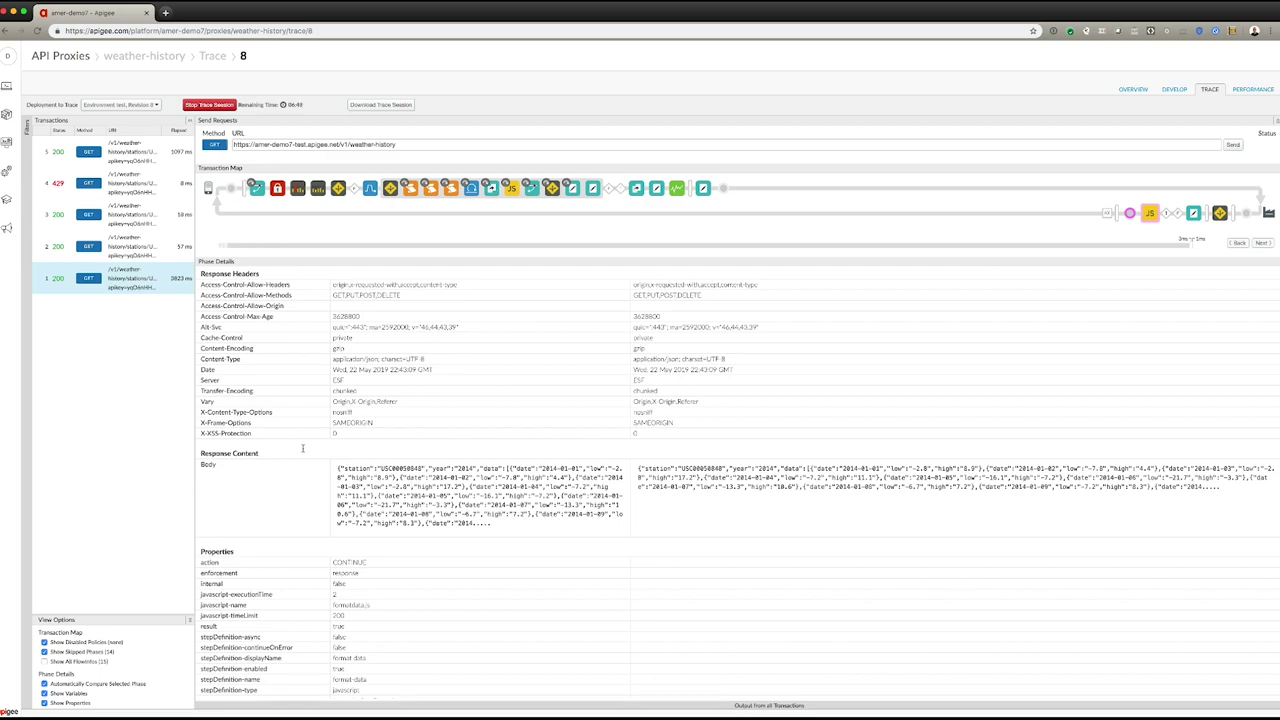
Compare the traces of transactions 2 and 3, and examine the rate limit and spike error policies in transaction 4.
{"action": "left_click", "coordinate": [110, 250]}
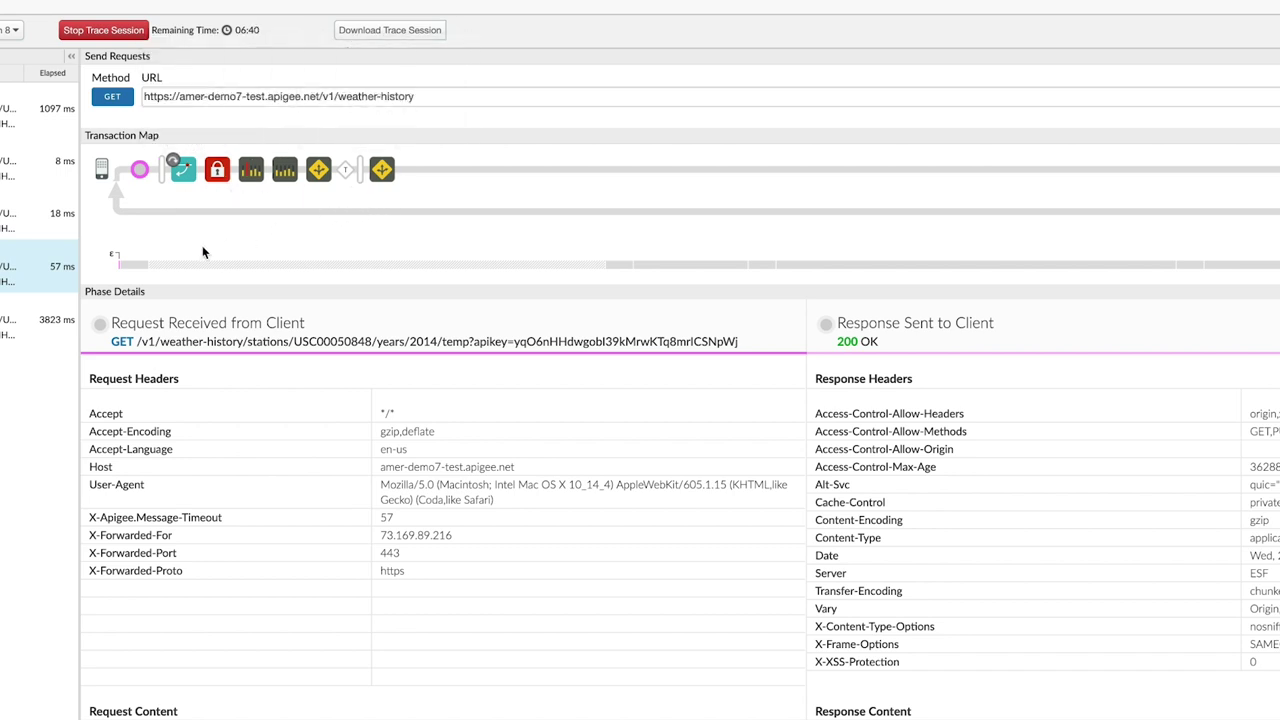
{"action": "left_click", "coordinate": [10, 232]}
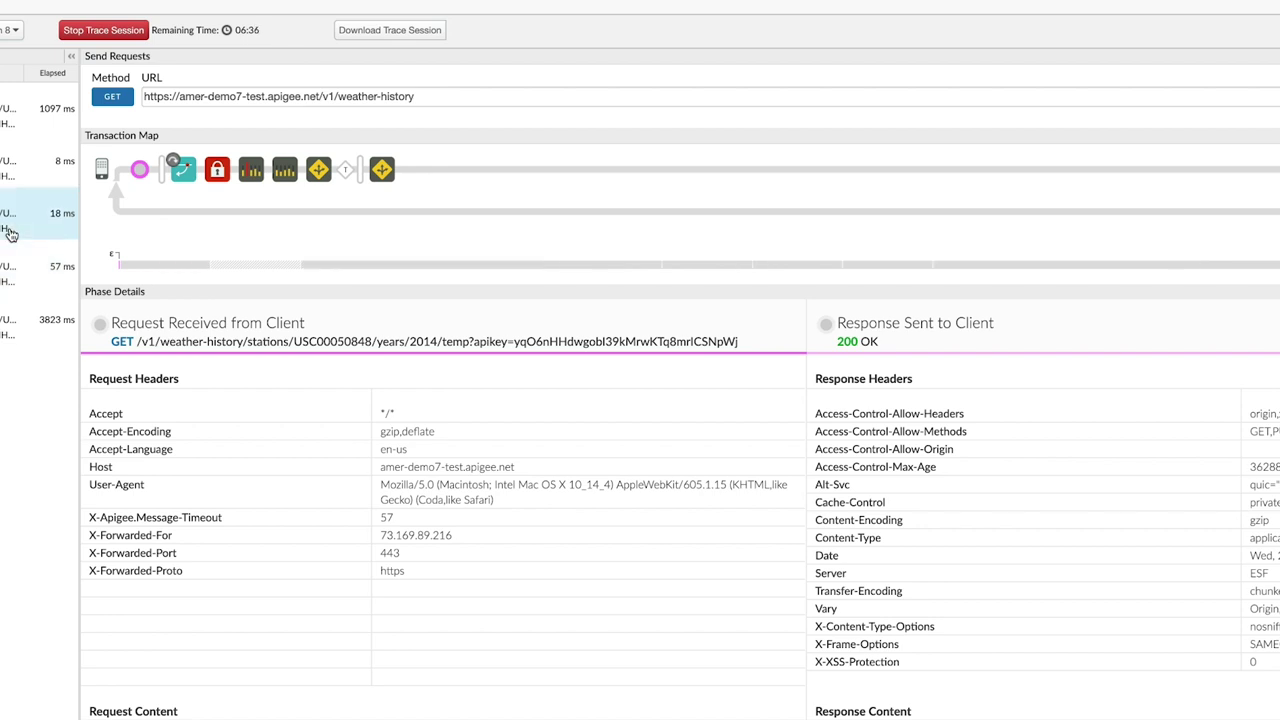
{"action": "left_click", "coordinate": [8, 175]}
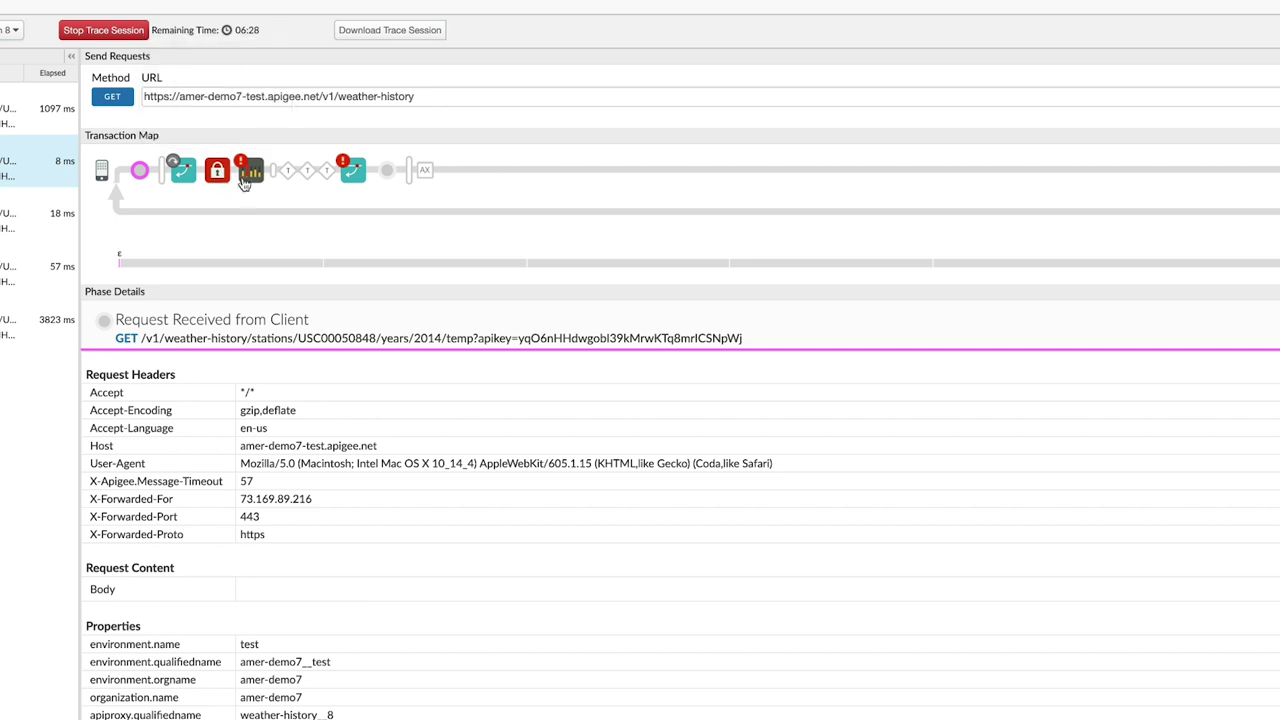
{"action": "mouse_move", "coordinate": [254, 178]}
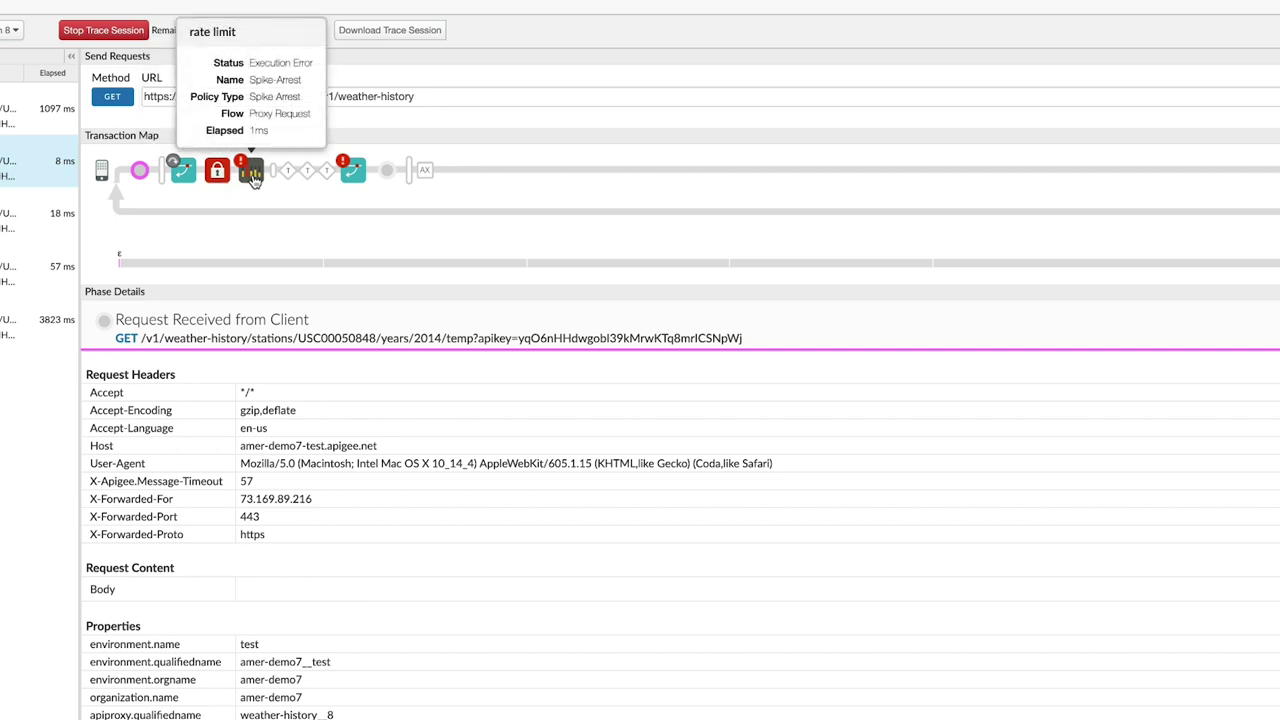
{"action": "left_click", "coordinate": [252, 174]}
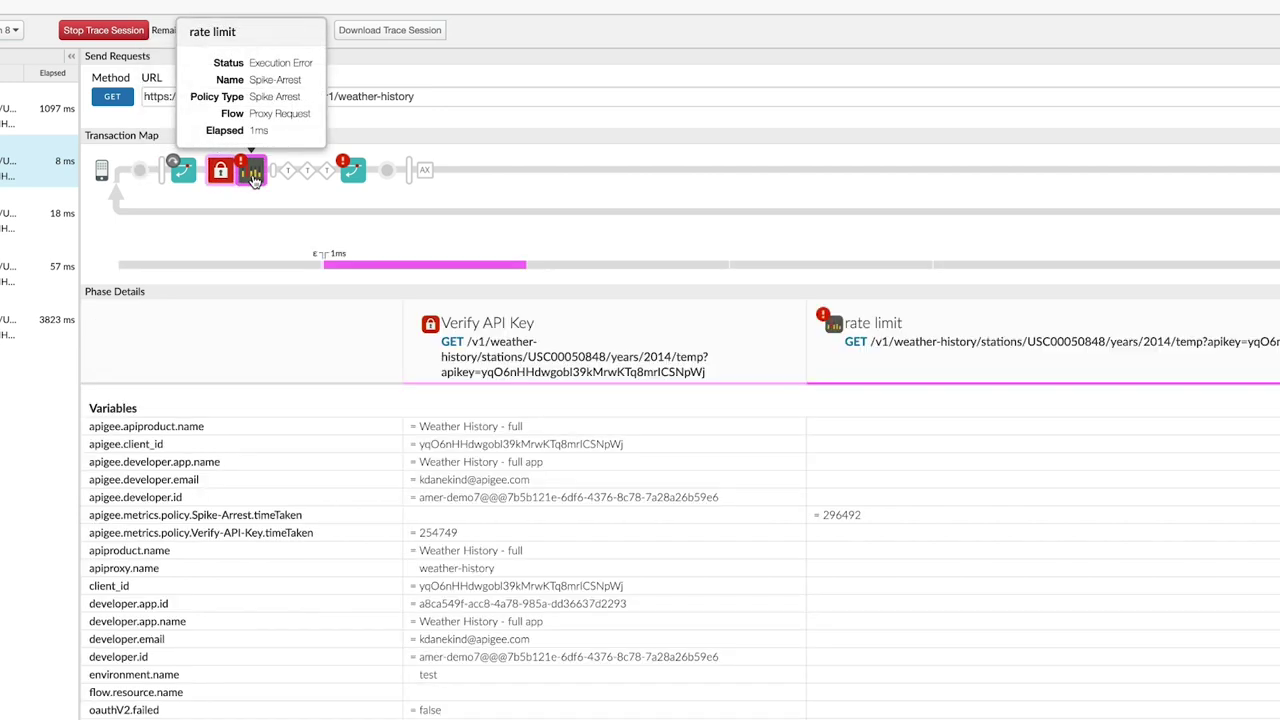
{"action": "left_click", "coordinate": [352, 172]}
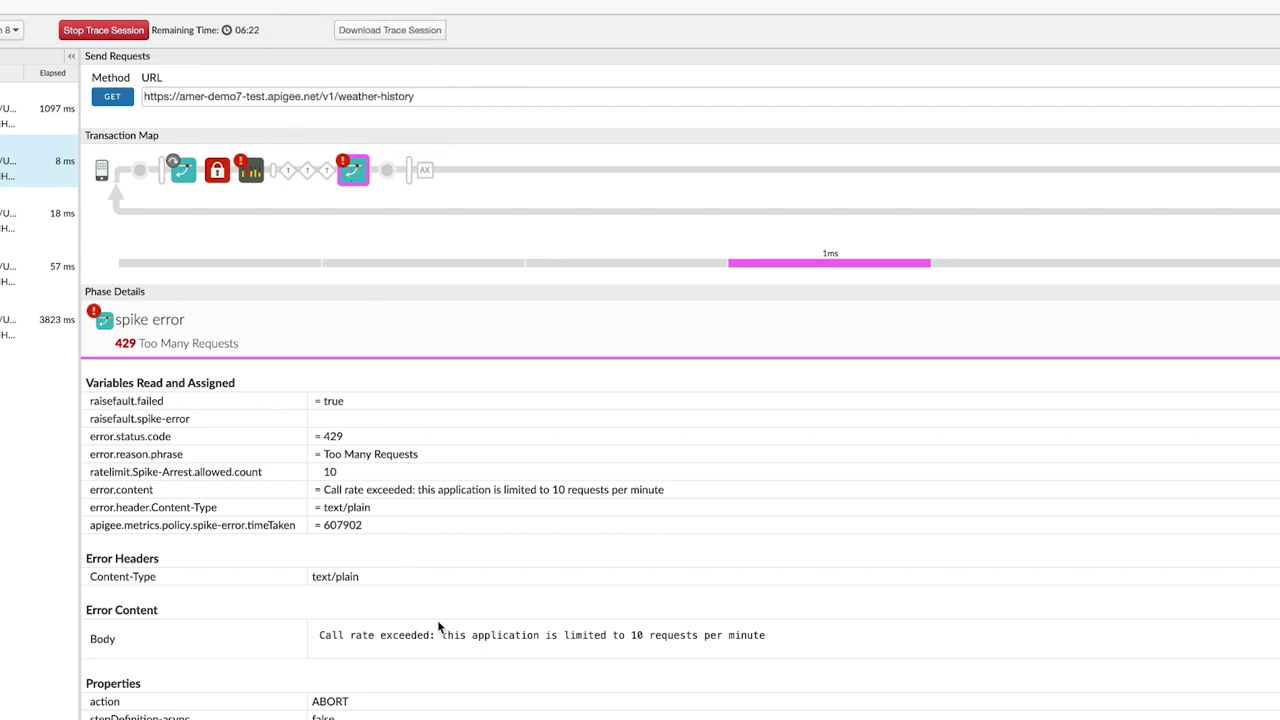